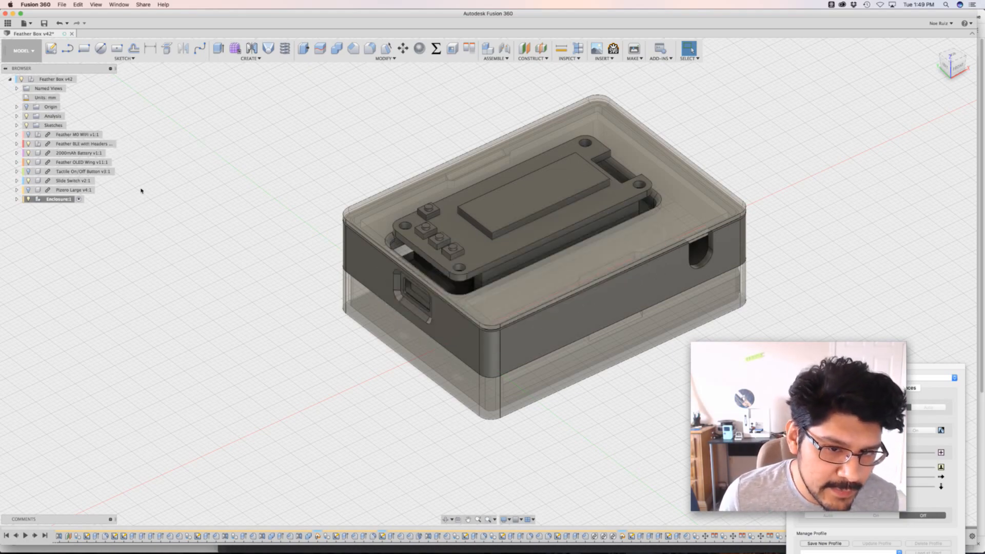
Examine the assembled Feather enclosure from several sides, including the OLED opening, the USB cutout and the slide switch area
scroll(280, 180, "up", 3)
scroll(201, 177, "down", 2)
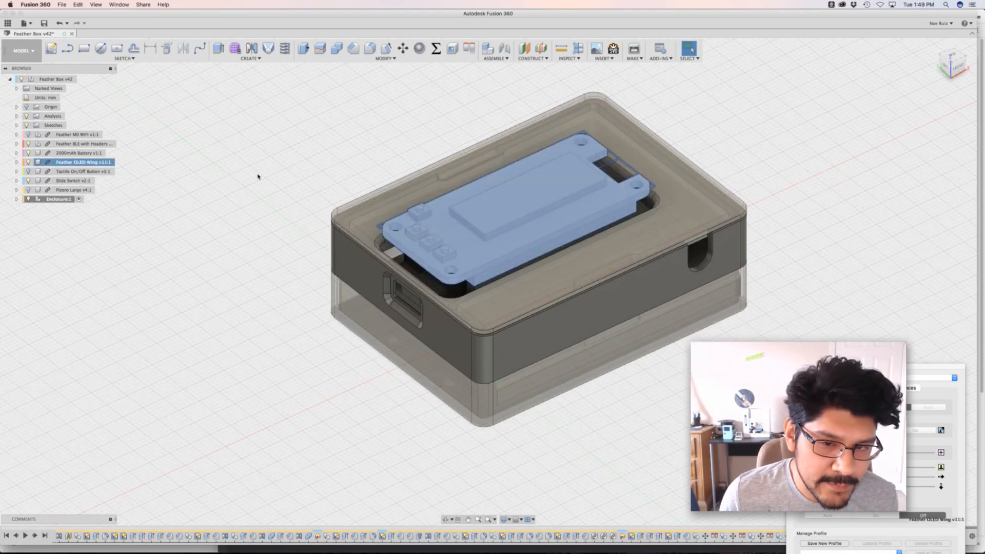
middle_click_drag(310, 179, 468, 209, "shift")
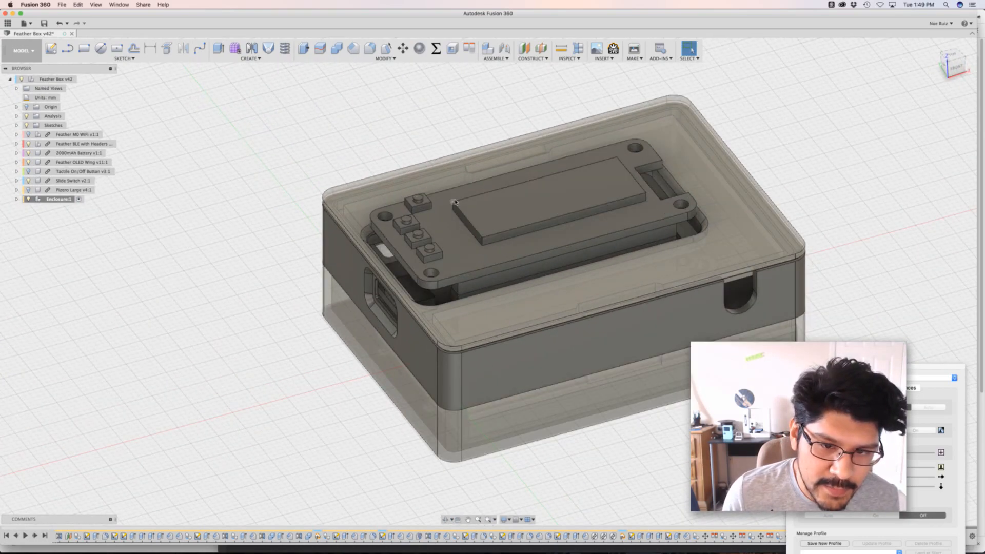
mouse_move(383, 136)
middle_mouse_down("shift")
mouse_move(385, 148)
mouse_move(389, 113)
mouse_move(389, 149)
mouse_move(393, 134)
middle_mouse_up("shift")
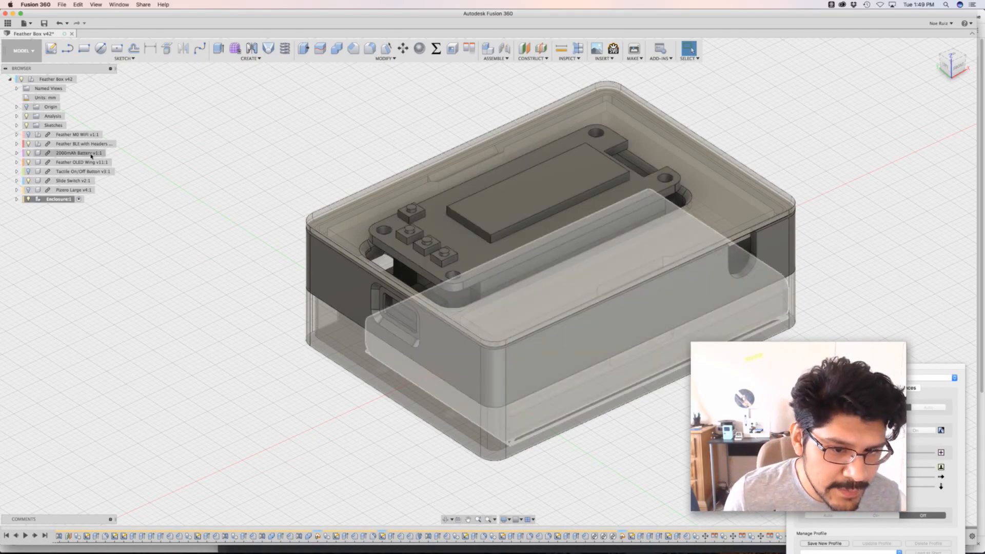
middle_click_drag(308, 187, 359, 438, "shift")
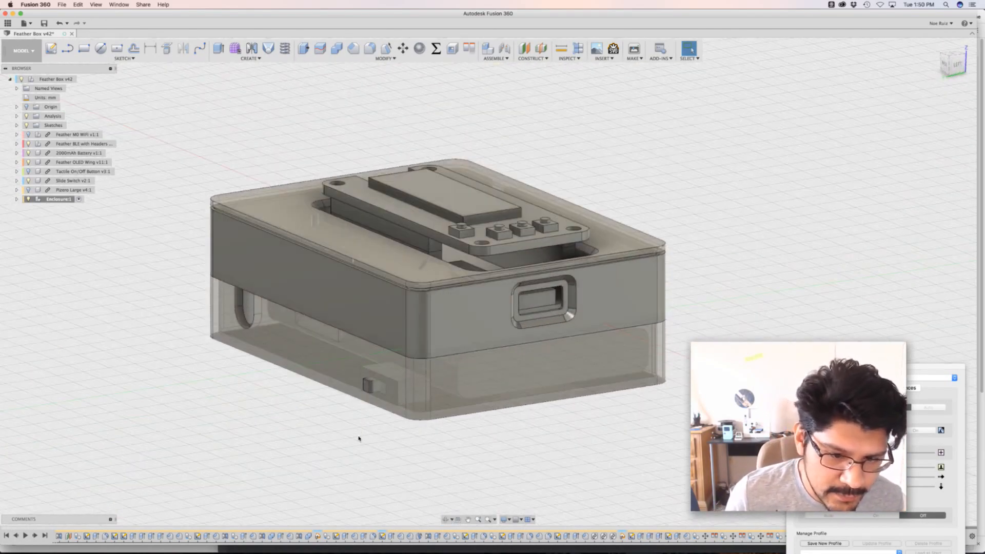
scroll(359, 439, "up", 5)
scroll(378, 386, "down", 5)
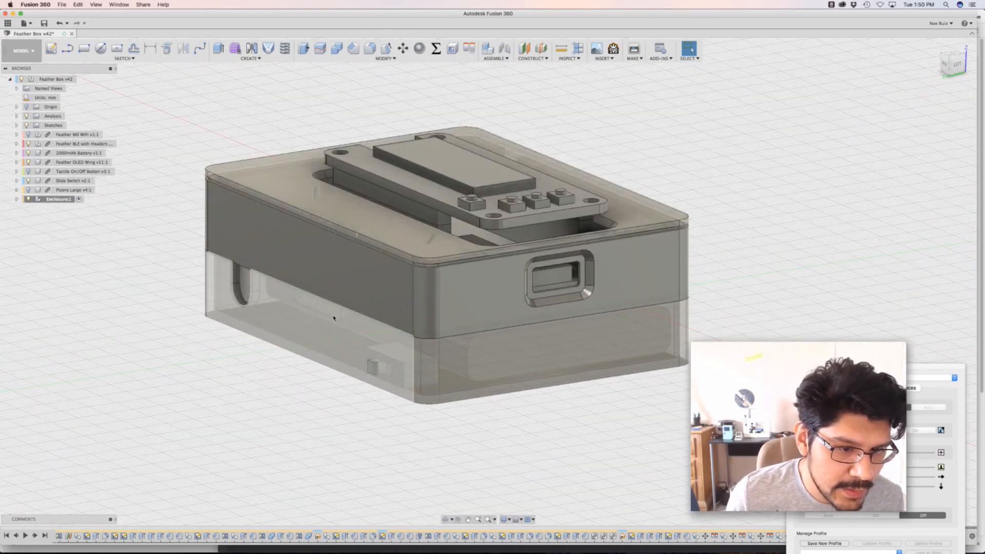
Expand the Enclosure component and hide the Feather BLE with Headers, Feather OLED Wing and Slide Switch components
left_click(17, 199)
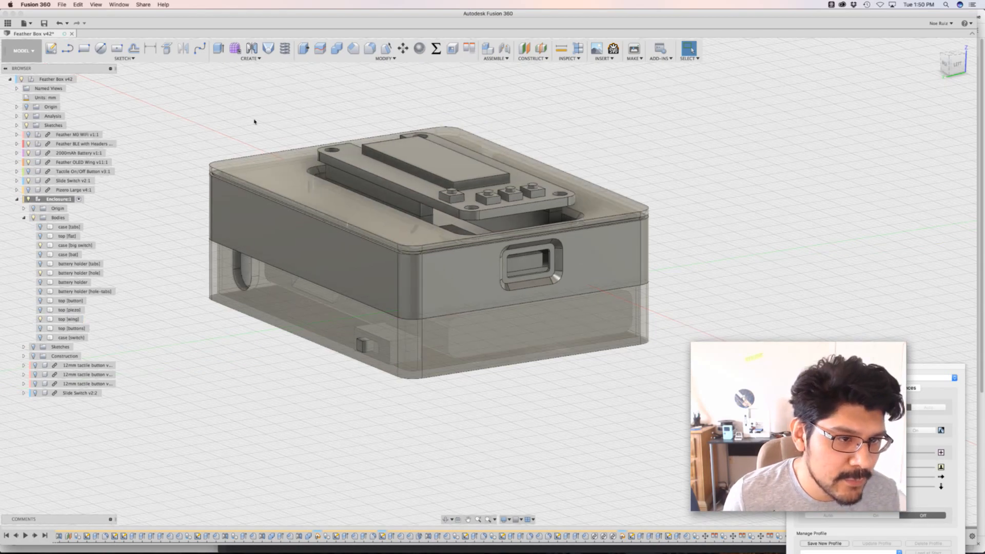
scroll(270, 119, "up", 3)
middle_click_drag(270, 118, 270, 135, "shift")
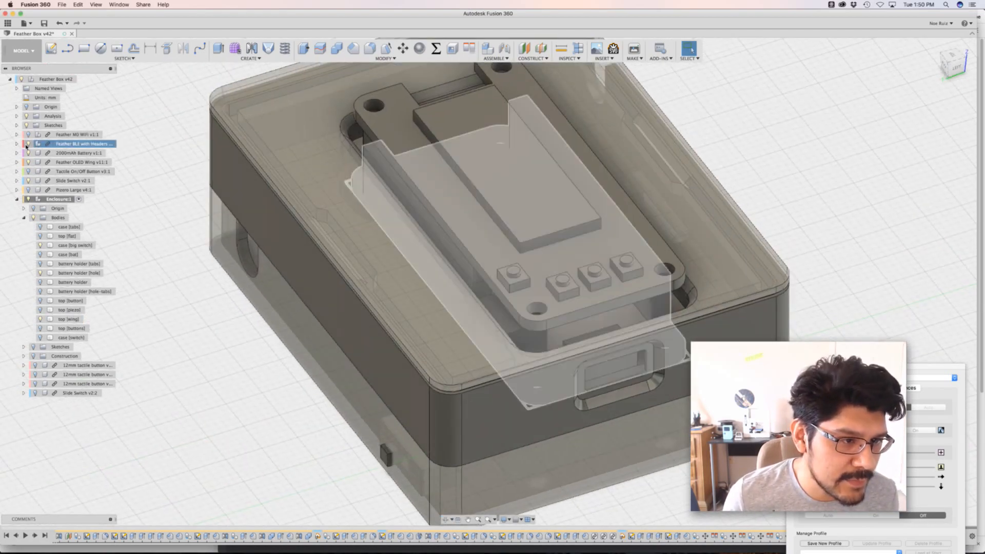
left_click(28, 144)
left_click(28, 162)
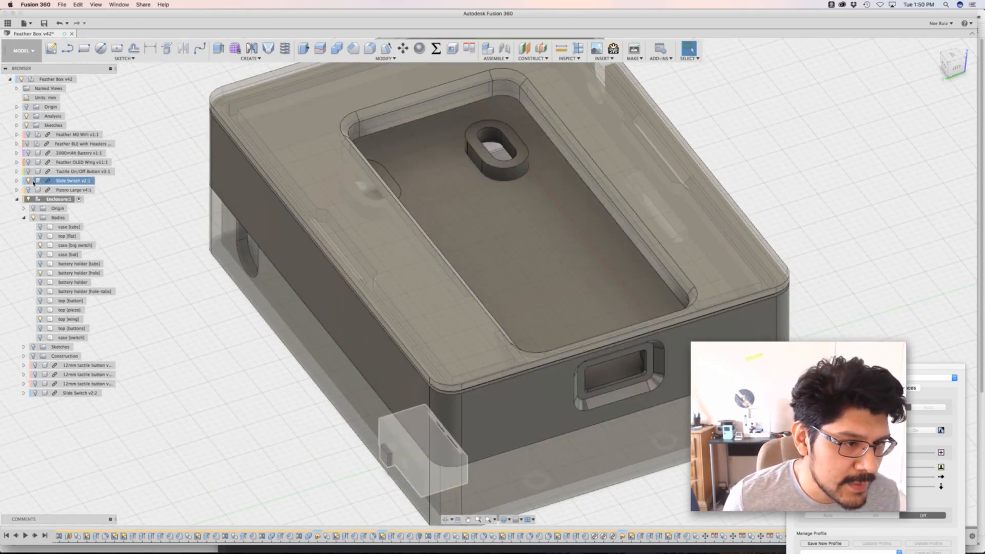
left_click(29, 181)
scroll(156, 206, "down", 3)
scroll(156, 206, "up", 5)
scroll(156, 206, "down", 3)
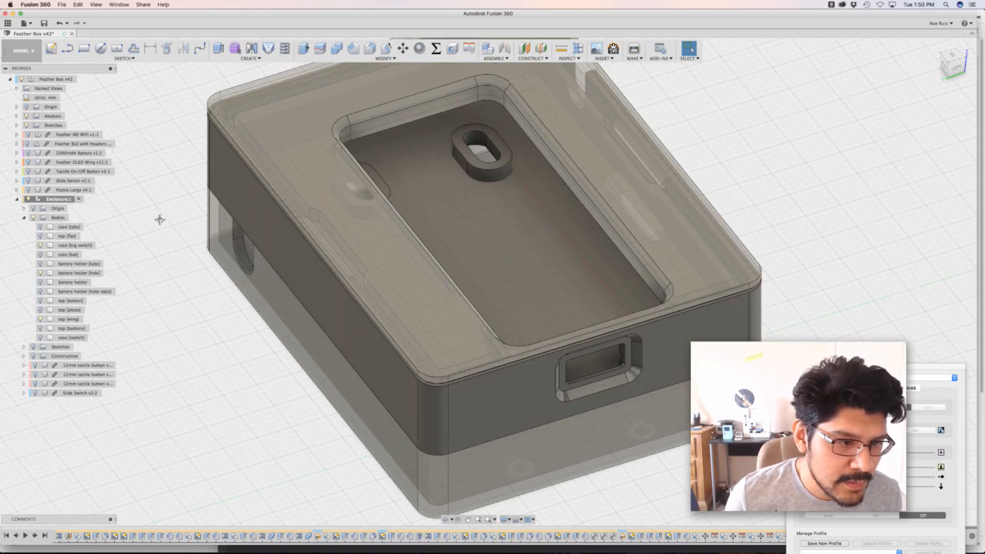
middle_click_drag(158, 219, 160, 233)
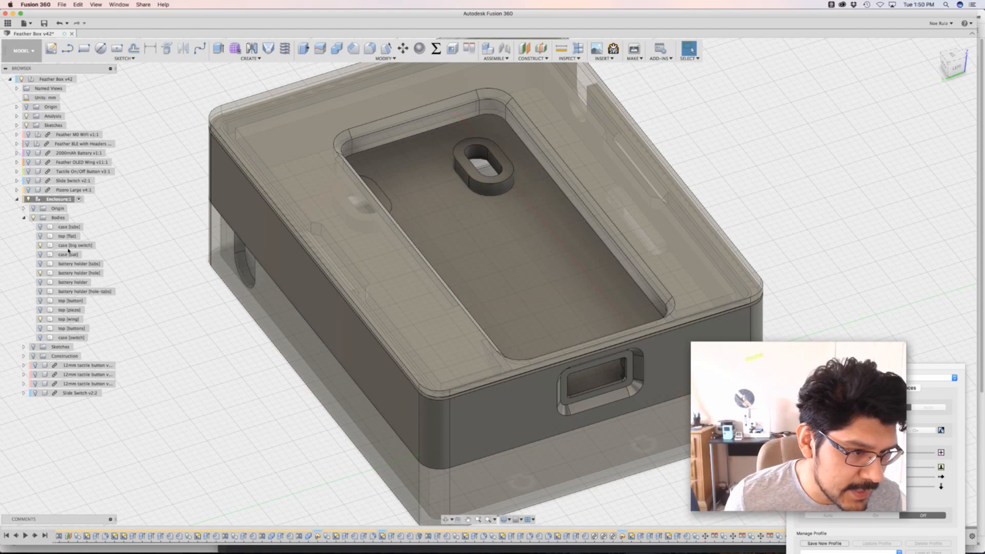
scroll(218, 315, "down", 5)
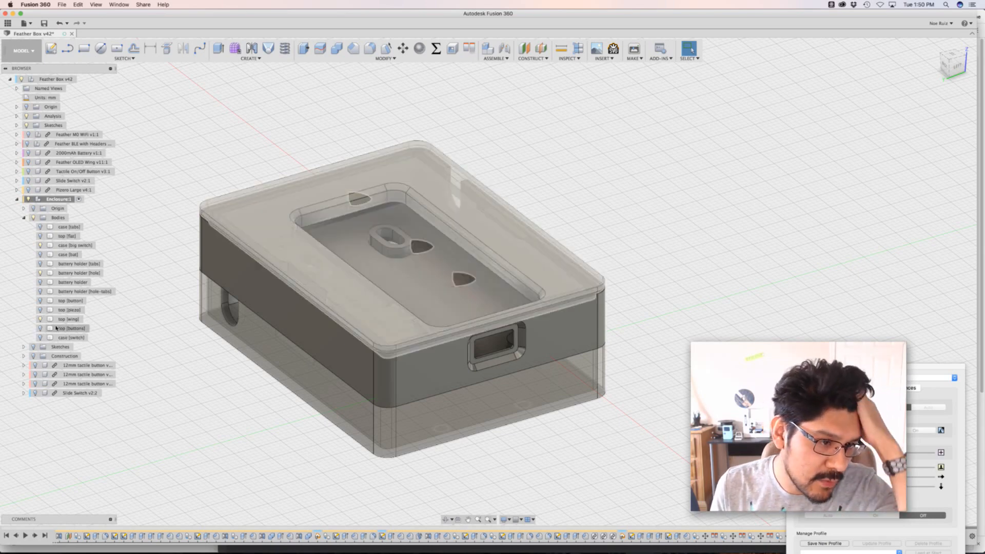
Show the top [flat] body by itself, hiding case [big switch], top [wing] and battery holder [hole], and inspect its button holes
left_click(41, 246)
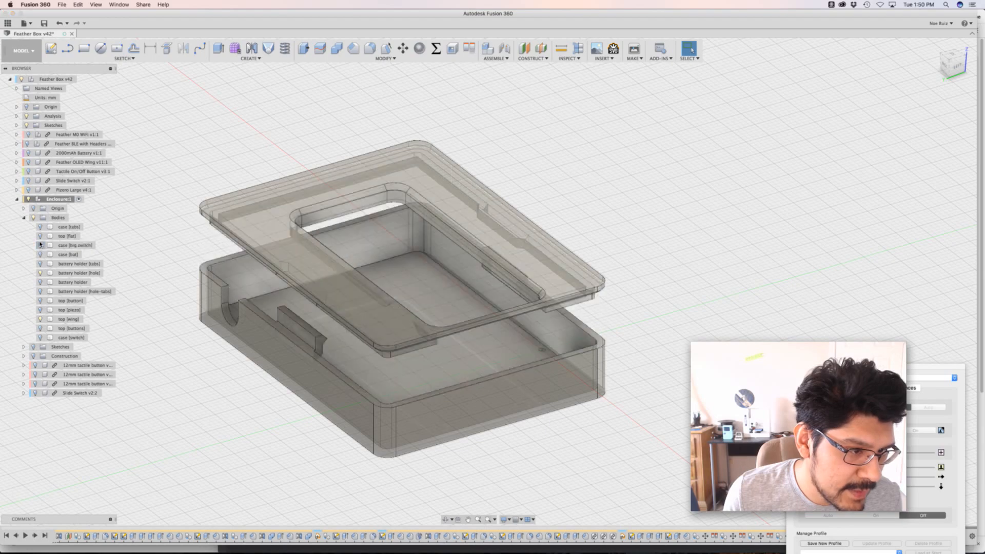
left_click(40, 236)
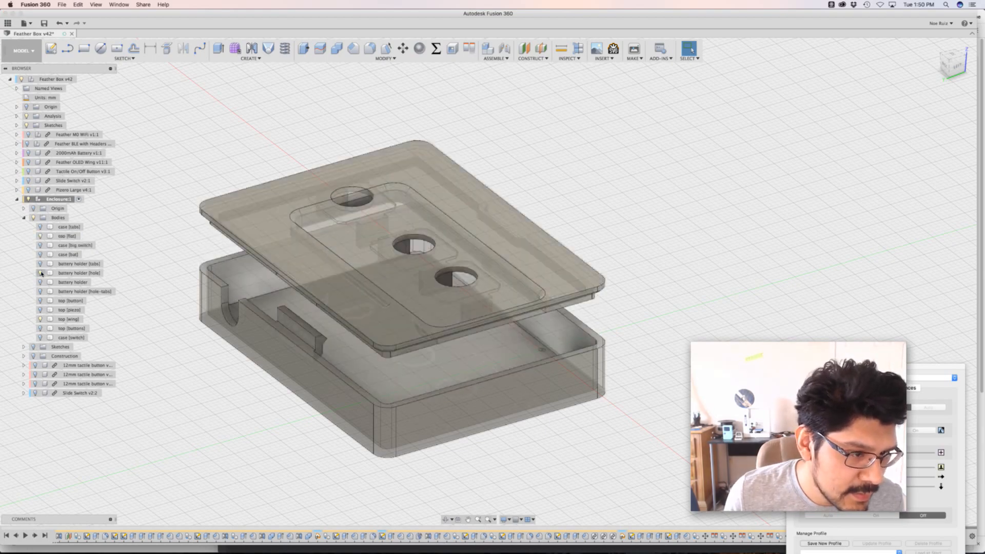
left_click(40, 319)
left_click(40, 273)
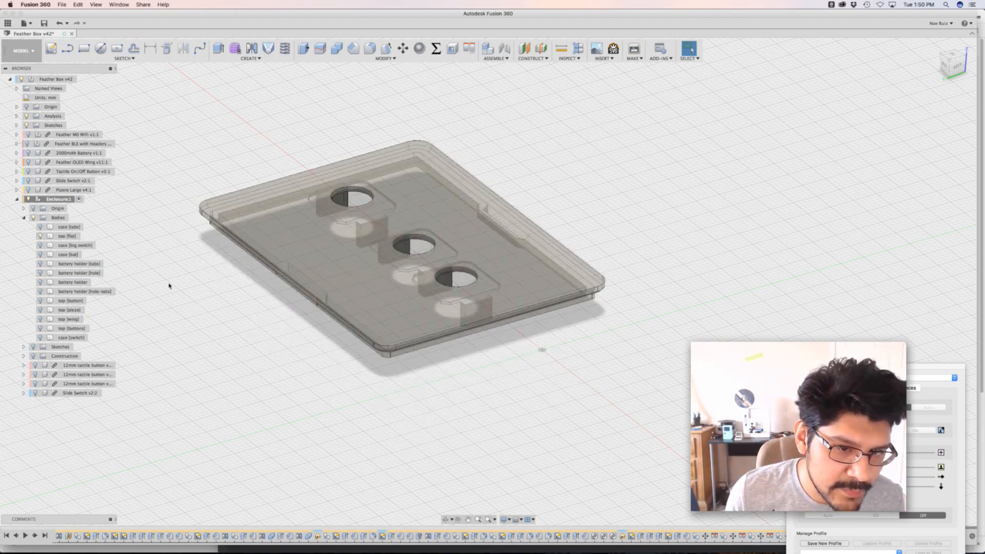
middle_click_drag(185, 280, 299, 264, "shift")
scroll(378, 162, "up", 4)
scroll(378, 162, "down", 2)
middle_click_drag(302, 199, 303, 155)
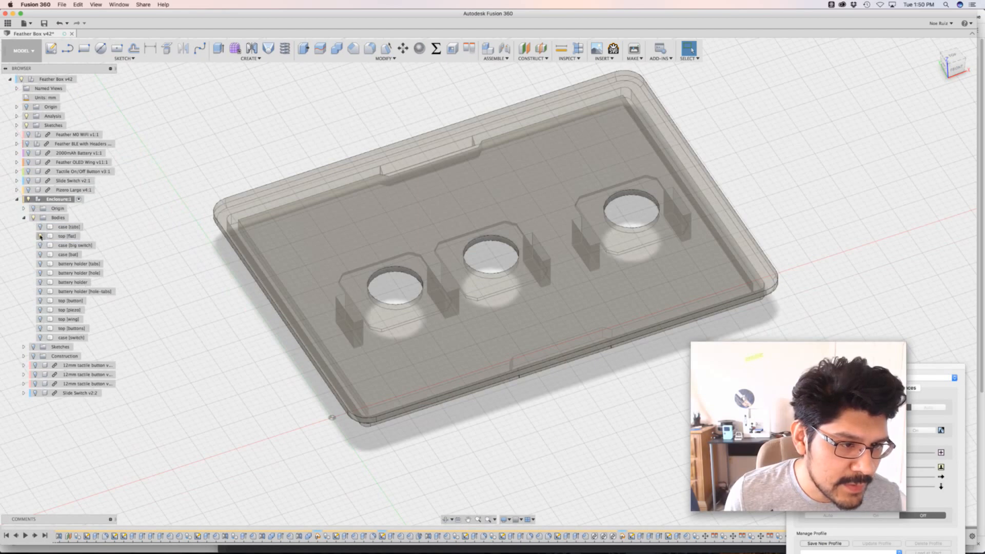
Show case [big switch] in place of top [flat] and inspect its standoffs and U-shaped wall notch
left_click(40, 236)
left_click(40, 246)
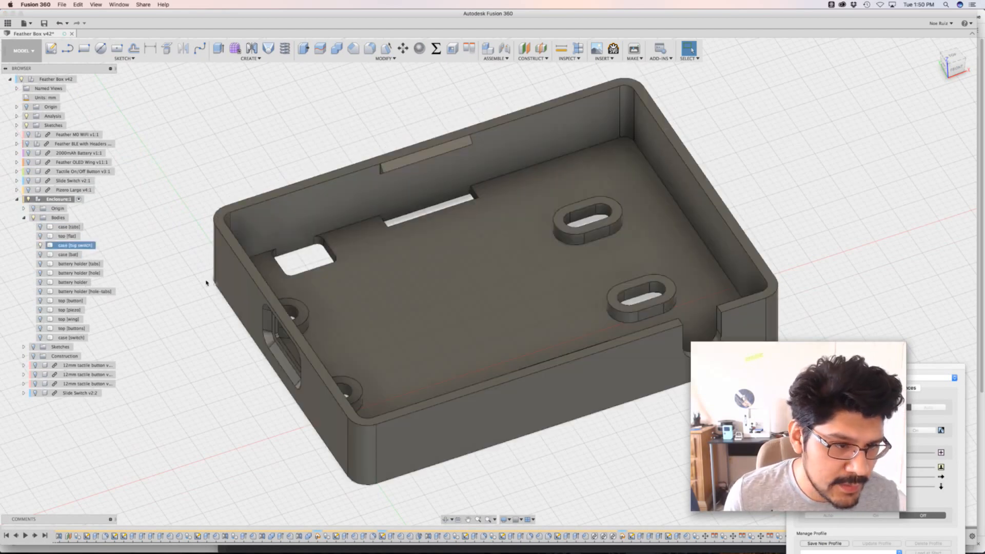
scroll(168, 263, "up", 3)
scroll(169, 265, "down", 5)
mouse_move(166, 293)
middle_mouse_down("shift")
mouse_move(181, 270)
mouse_move(165, 281)
middle_mouse_up("shift")
scroll(596, 322, "up", 5)
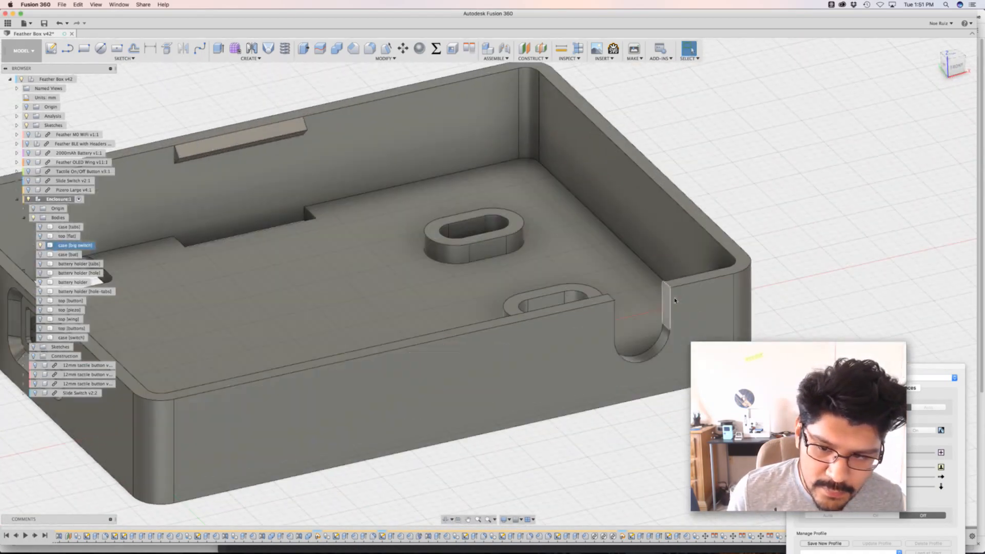
scroll(663, 328, "down", 4)
scroll(664, 328, "up", 5)
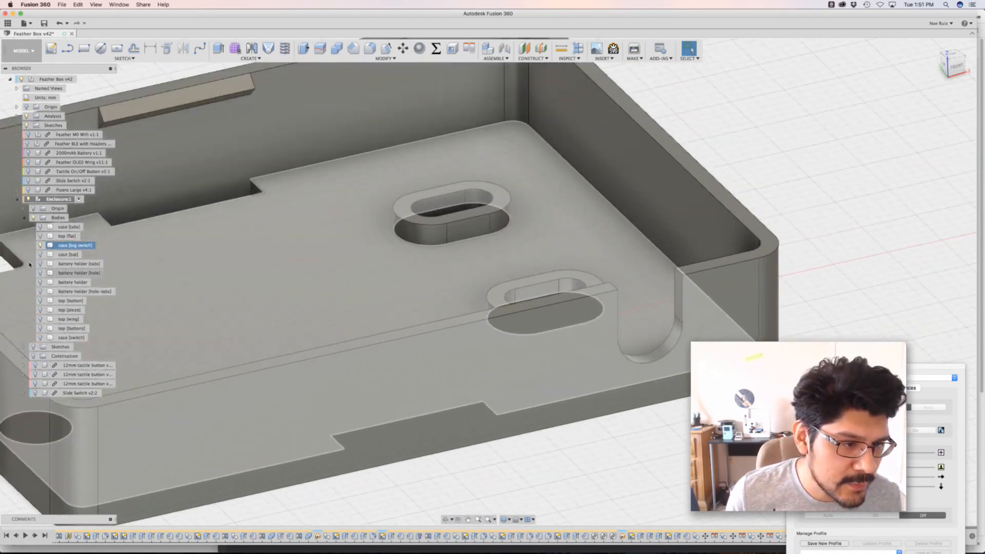
middle_click_drag(374, 286, 419, 288)
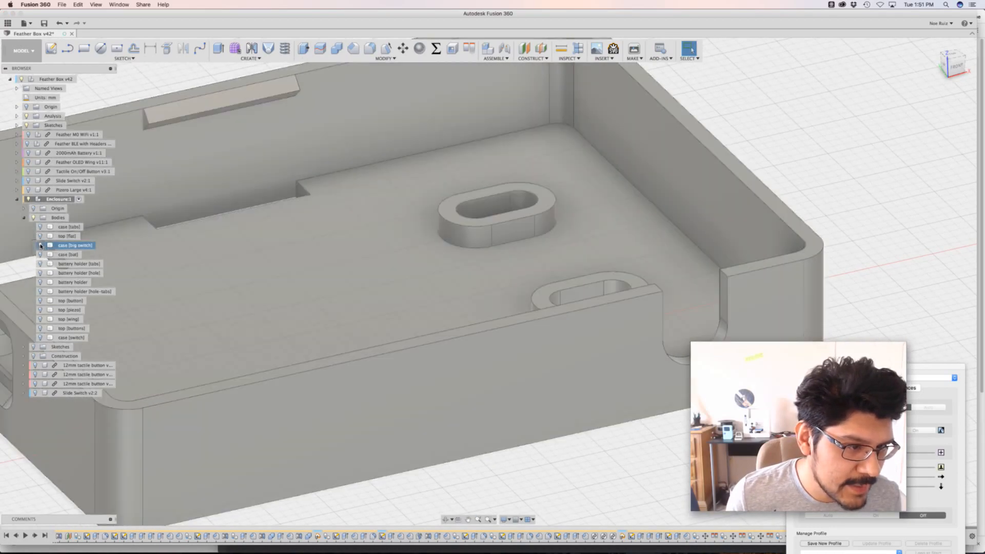
Replace case [big switch] with the case variant listed directly after it, and inspect its wall notch, standoffs and floor cutouts
left_click(41, 245)
left_click(40, 254)
scroll(230, 255, "up", 1)
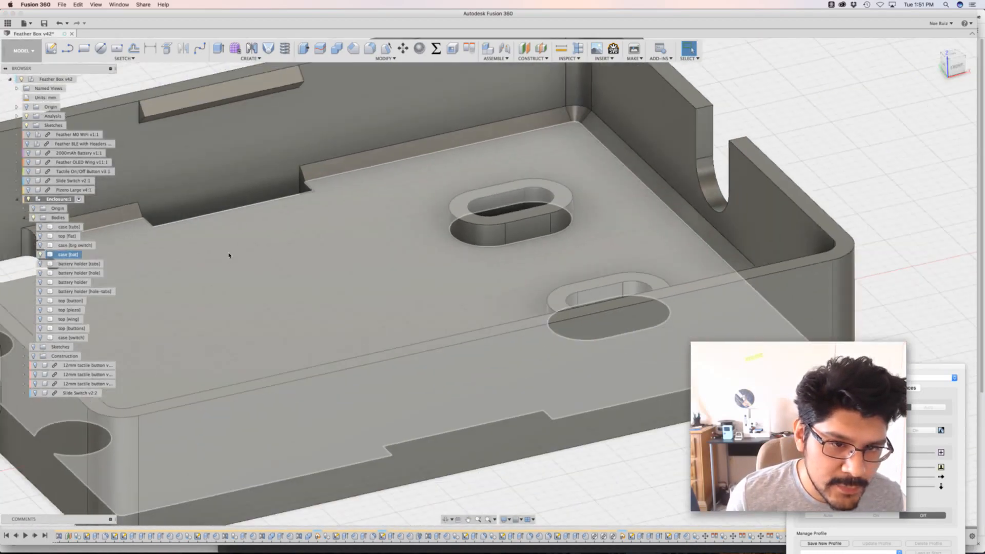
scroll(229, 256, "down", 5)
middle_click_drag(229, 257, 226, 293, "shift")
scroll(602, 216, "up", 5)
scroll(446, 232, "up", 3)
scroll(445, 232, "down", 5)
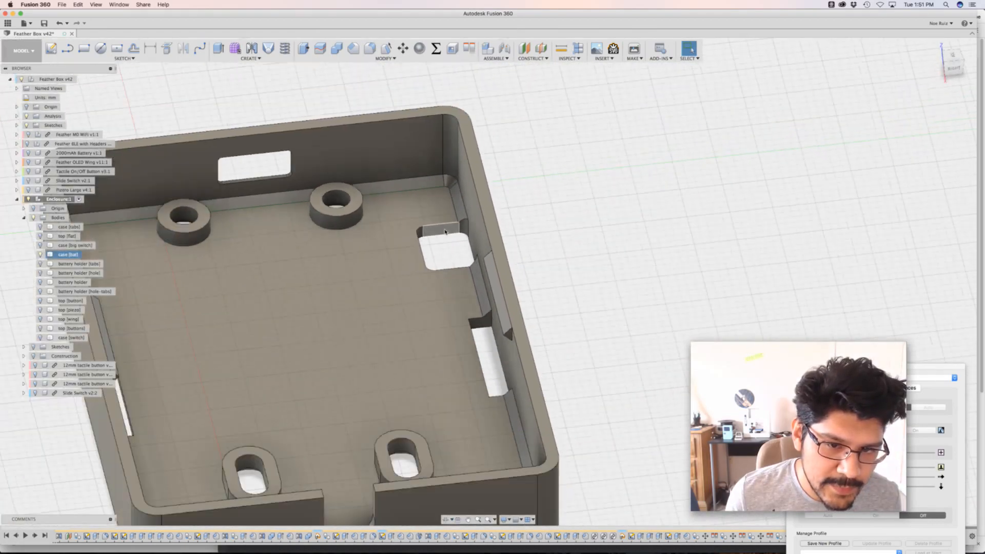
scroll(445, 232, "down", 3)
Hide the case body, show battery holder [tabs] and inspect its mounting tabs and inner switch holder
left_click(40, 254)
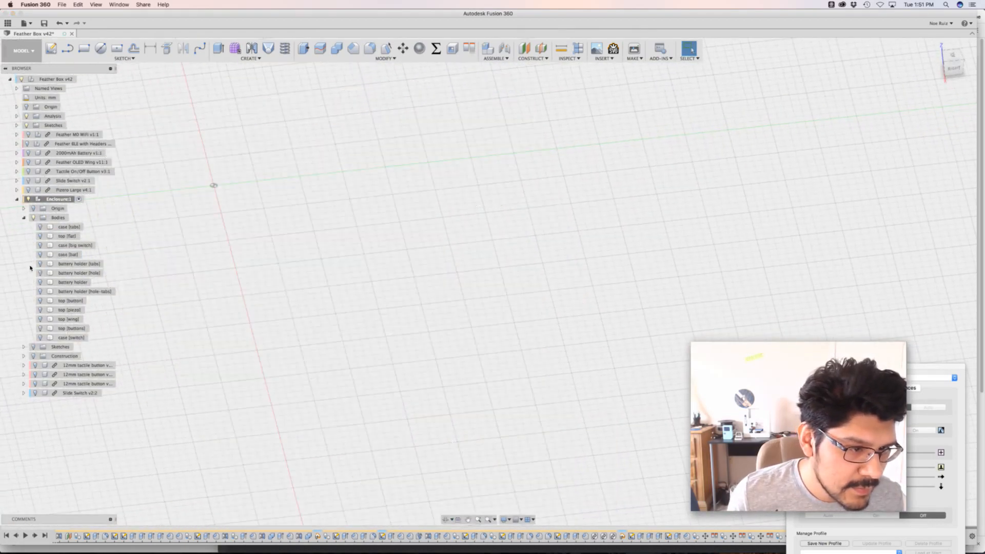
left_click(40, 264)
middle_click_drag(40, 265, 116, 186)
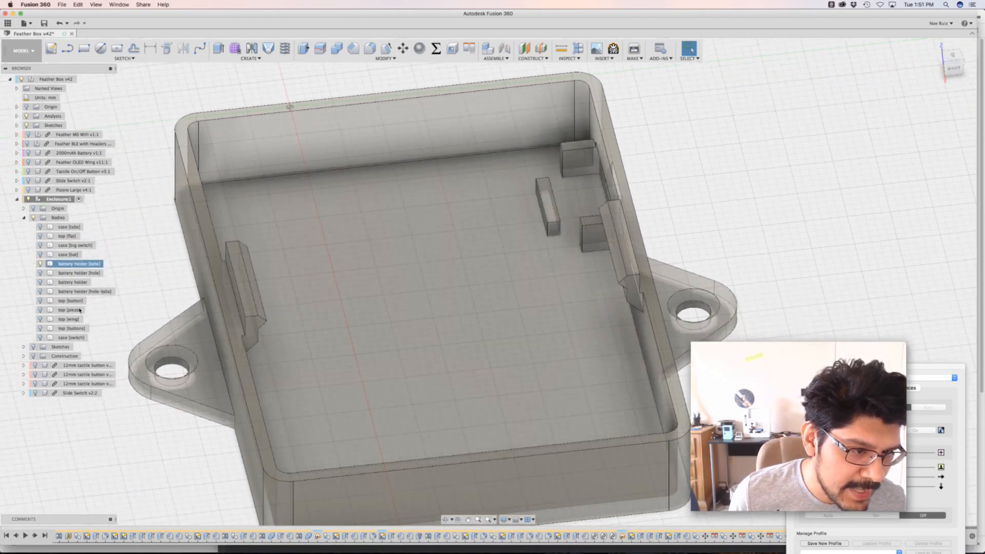
left_click(116, 265)
scroll(266, 268, "down", 4)
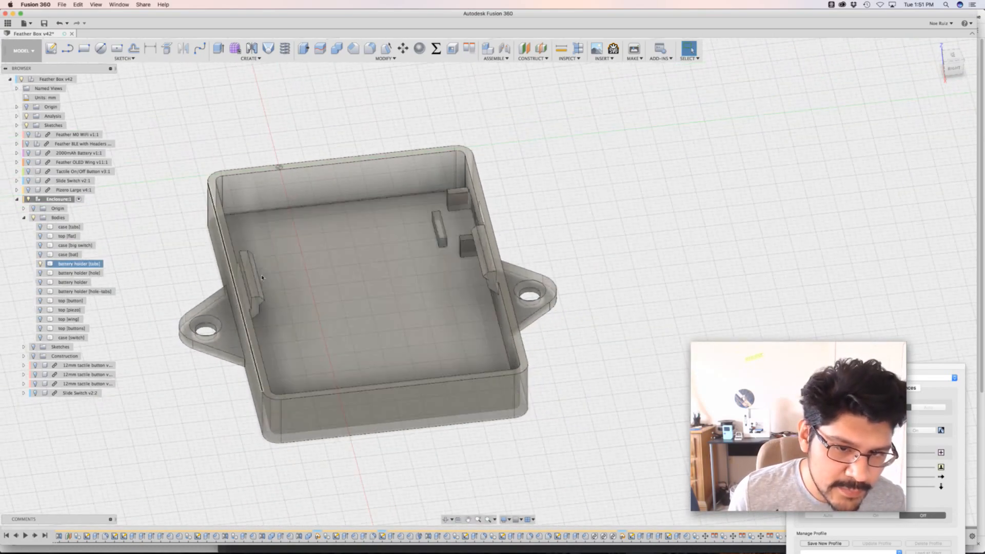
middle_click_drag(202, 313, 248, 313)
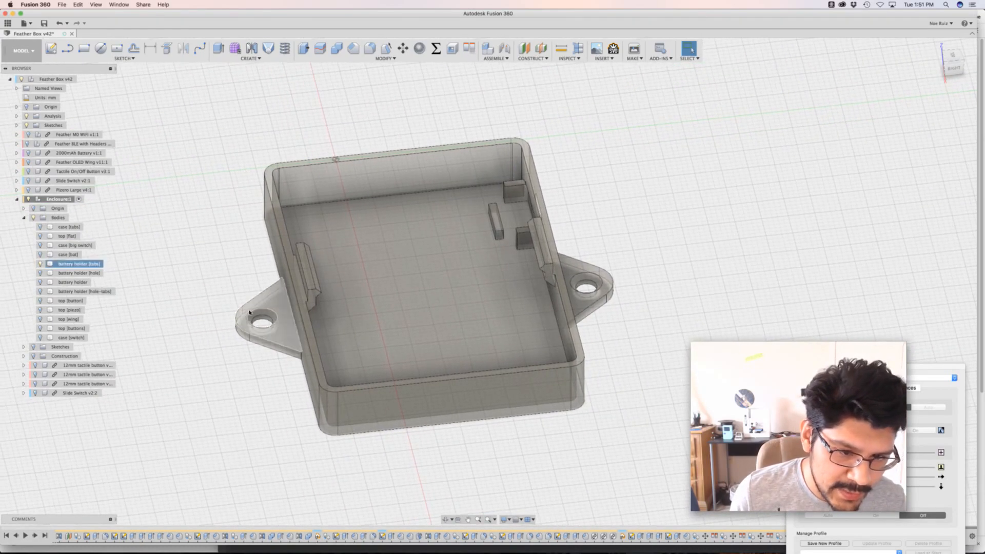
middle_click_drag(264, 351, 351, 310, "shift")
Show the plain battery holder instead of the tabbed one and inspect it from different angles
left_click(40, 282)
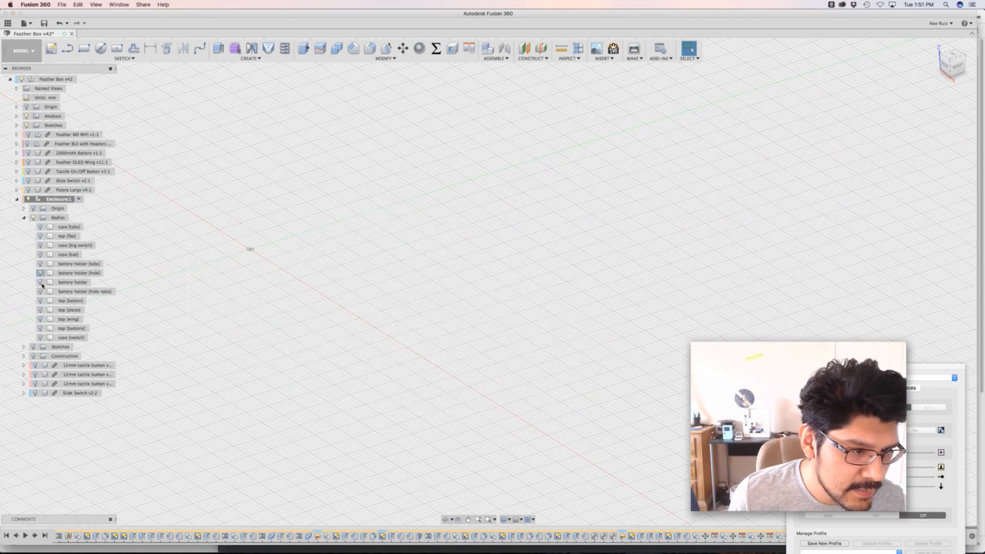
middle_click_drag(638, 317, 591, 328, "shift")
scroll(667, 325, "up", 5)
scroll(651, 326, "down", 3)
middle_click_drag(651, 325, 238, 289, "shift")
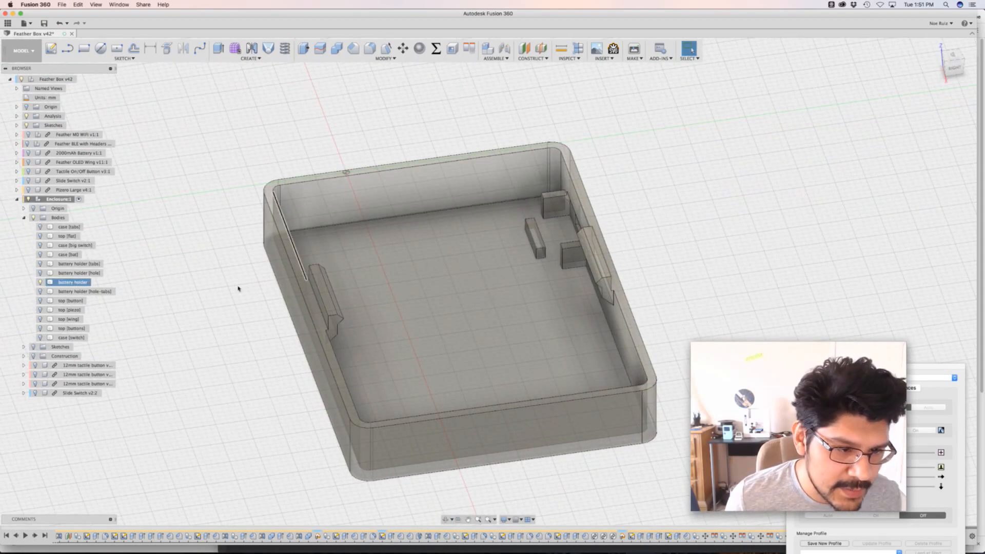
Swap the plain battery holder for battery holder [hole-tabs] and inspect its mounting tabs and wall cutout
left_click(40, 282)
left_click(40, 291)
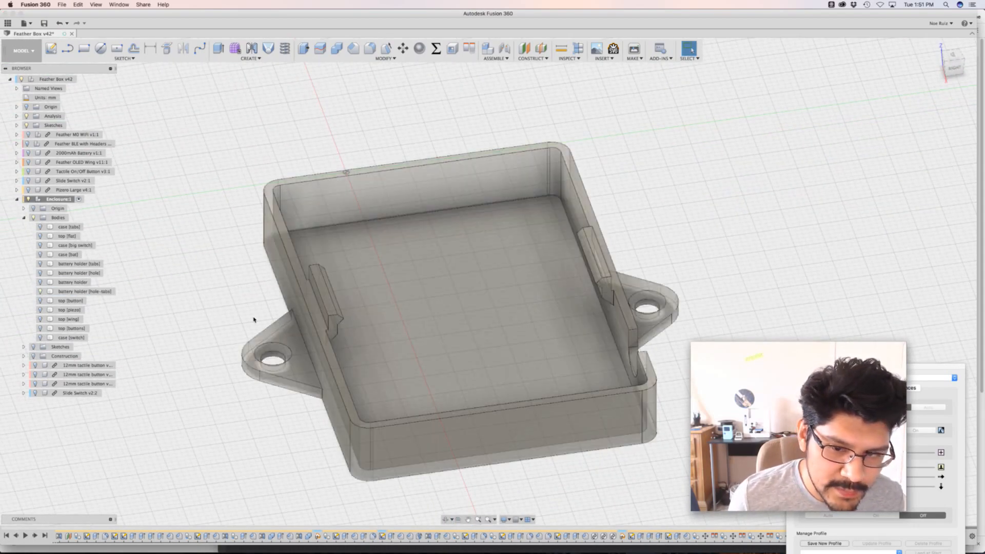
mouse_move(272, 367)
middle_mouse_down("shift")
mouse_move(263, 328)
mouse_move(280, 375)
middle_mouse_up("shift")
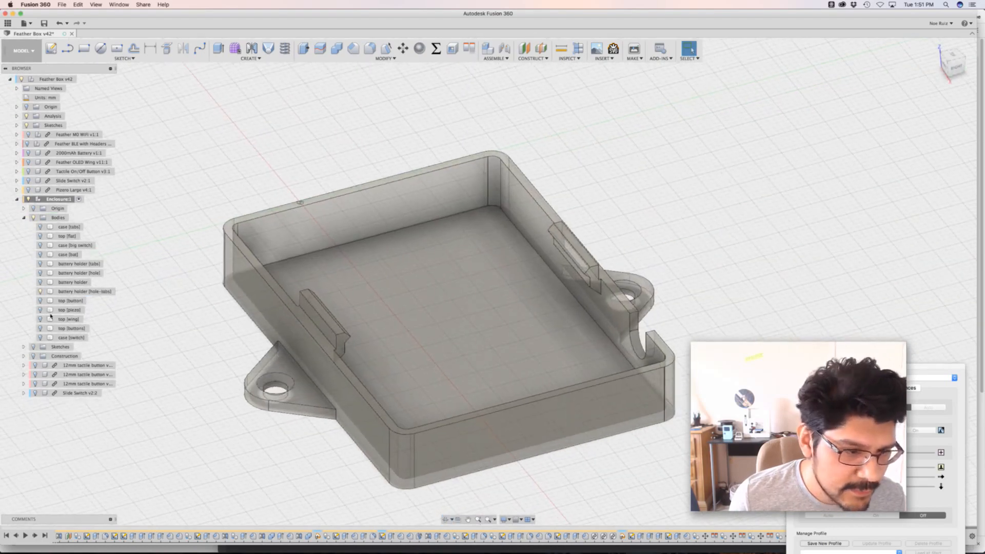
Hide battery holder [hole-tabs] and inspect the top [button] and top [piezo] bodies, showing one at a time
left_click(40, 292)
left_click(41, 301)
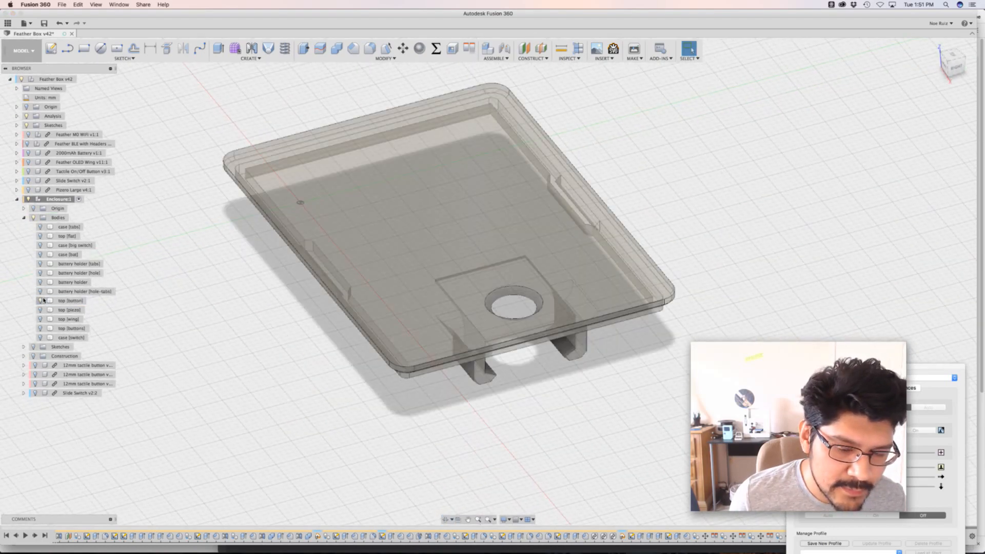
middle_click_drag(341, 340, 449, 270, "shift")
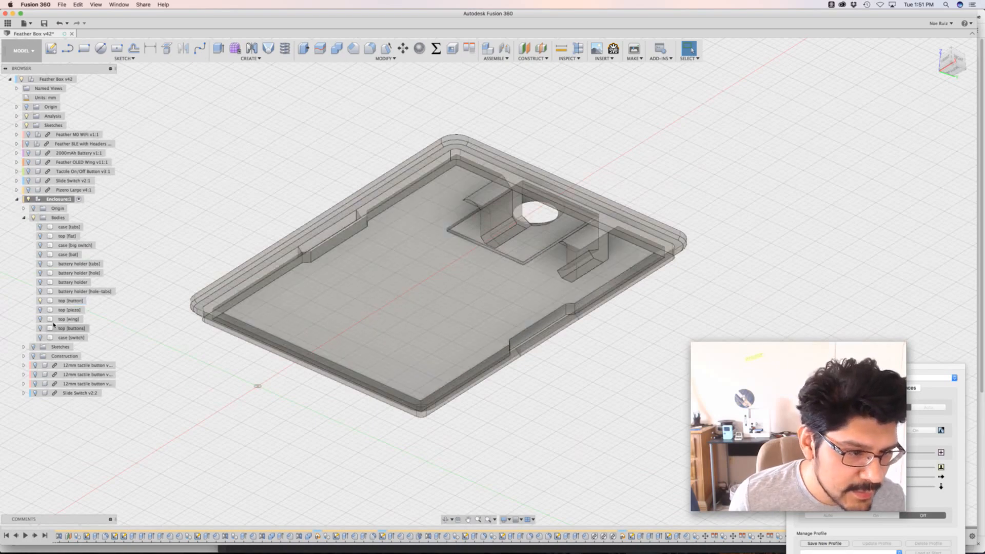
left_click(41, 310)
left_click(41, 300)
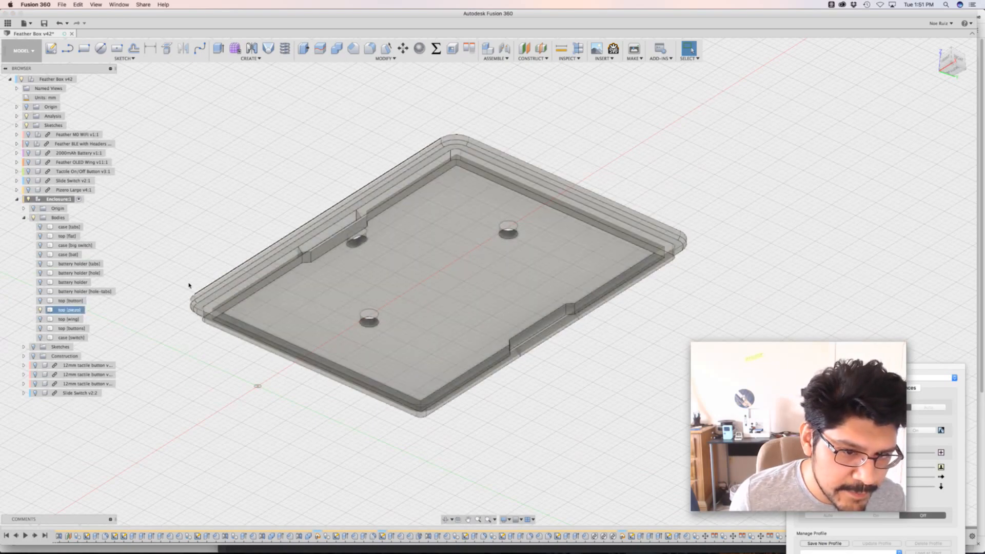
middle_click_drag(189, 286, 188, 336, "shift")
Hide top [piezo], briefly display case [tabs], and toggle the visibility of case [big switch]
left_click(41, 310)
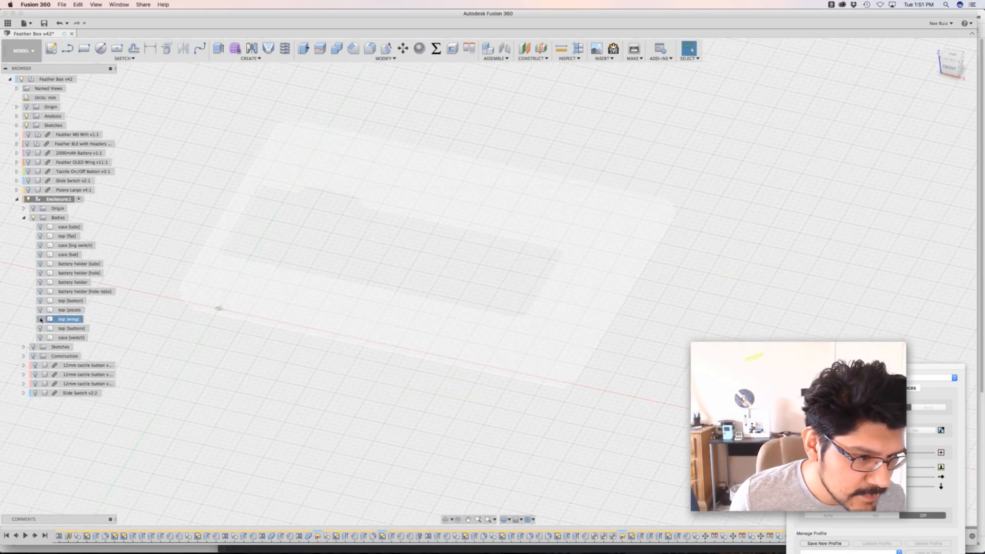
left_click(40, 227)
left_click(40, 226)
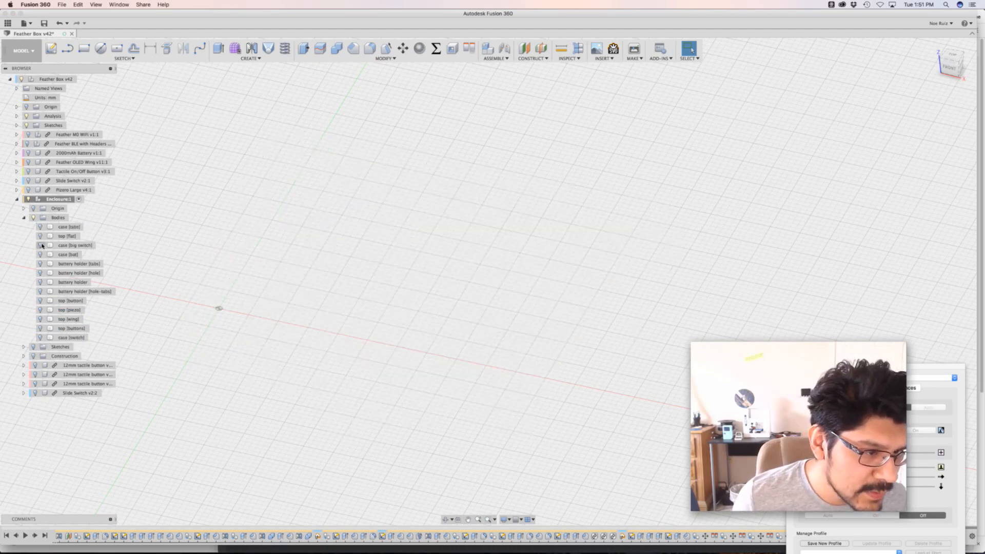
left_click(42, 245)
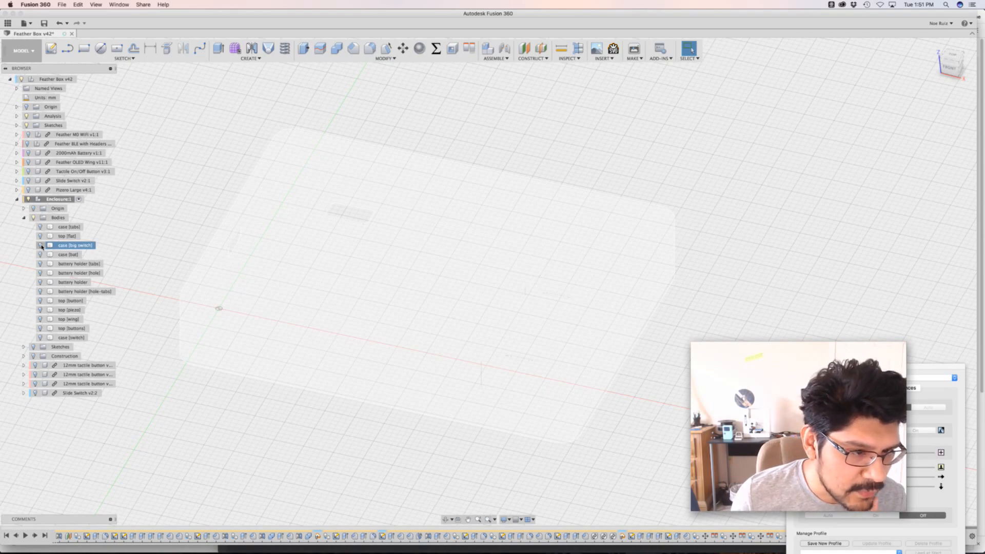
Hide case [big switch], show case [bat] in its place, and inspect its port opening
left_click(42, 245)
left_click(40, 255)
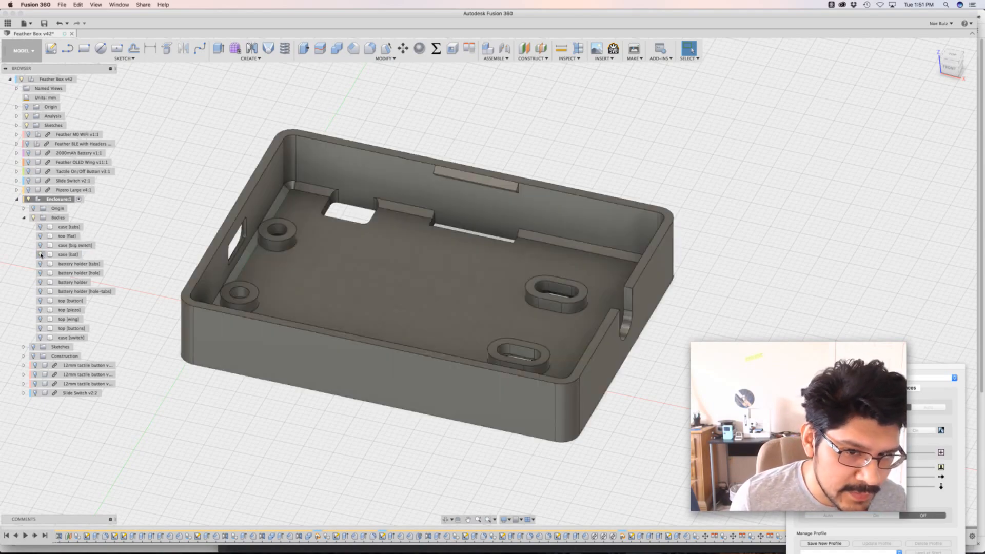
middle_click_drag(142, 228, 103, 251, "shift")
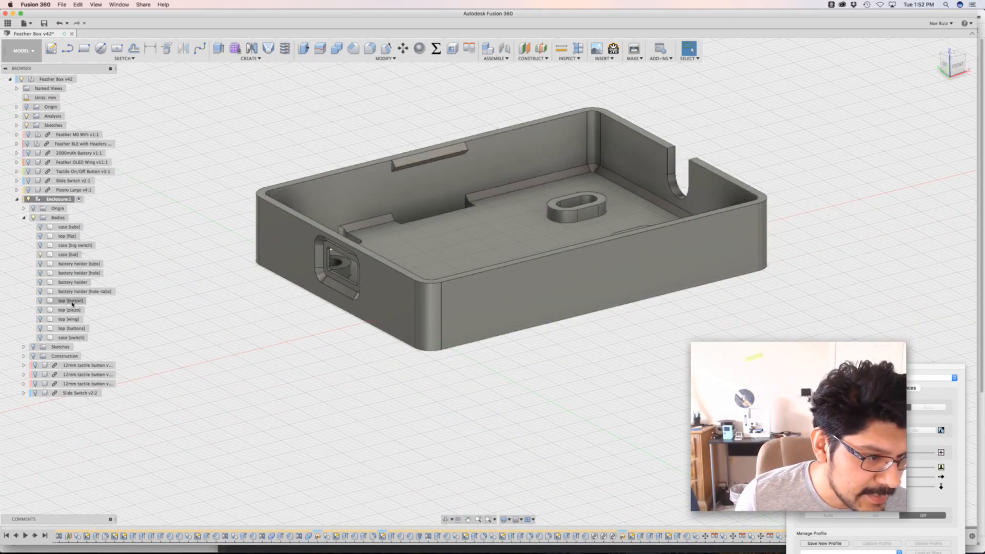
Show the plain battery holder and top [wing] together with case [bat] and inspect the stacked enclosure
left_click(41, 283)
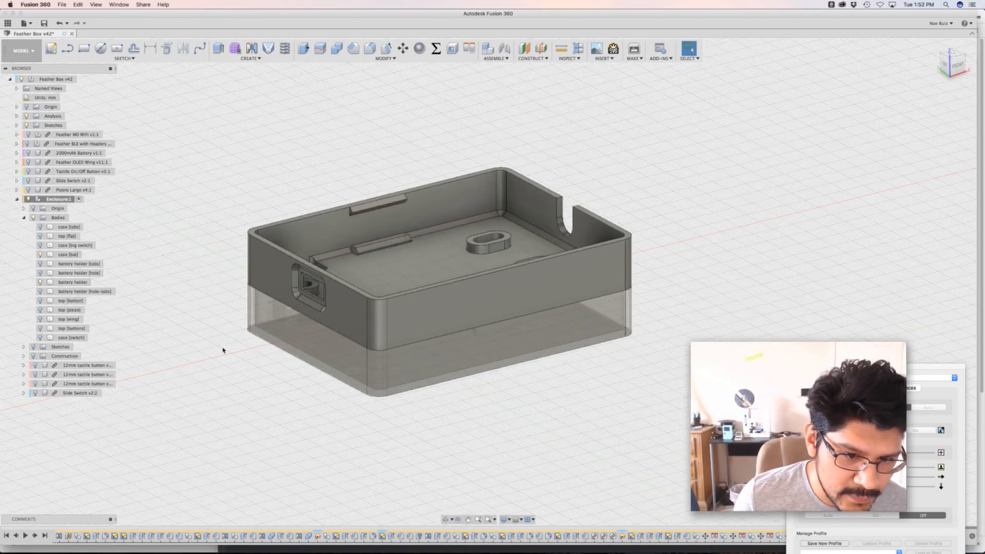
middle_click_drag(222, 348, 264, 353, "shift")
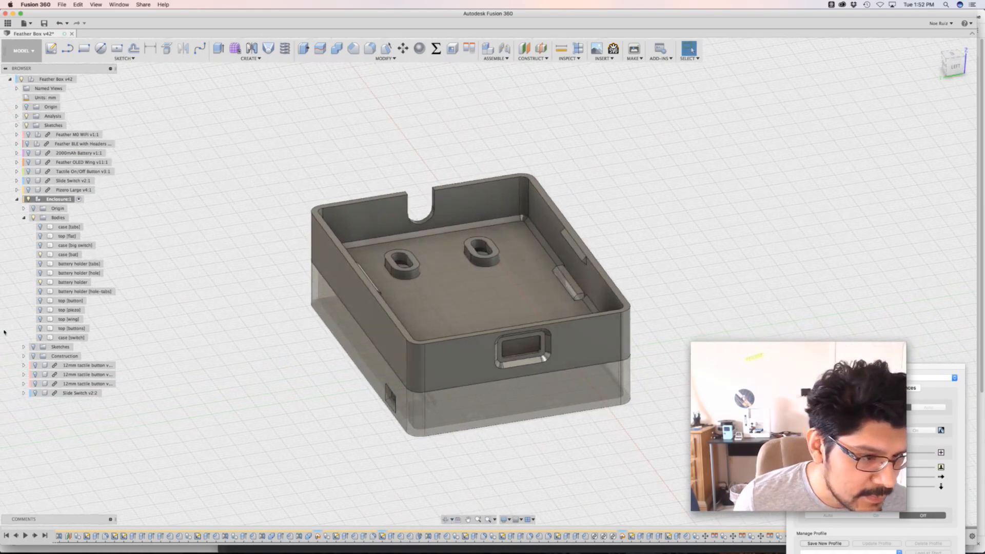
left_click(40, 320)
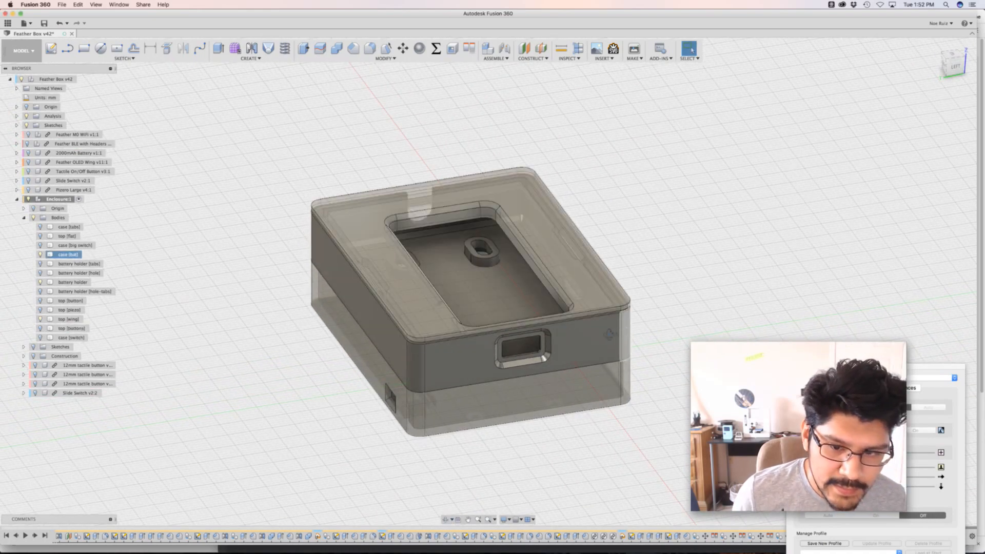
middle_click_drag(609, 334, 302, 354, "shift")
middle_click_drag(334, 164, 460, 312)
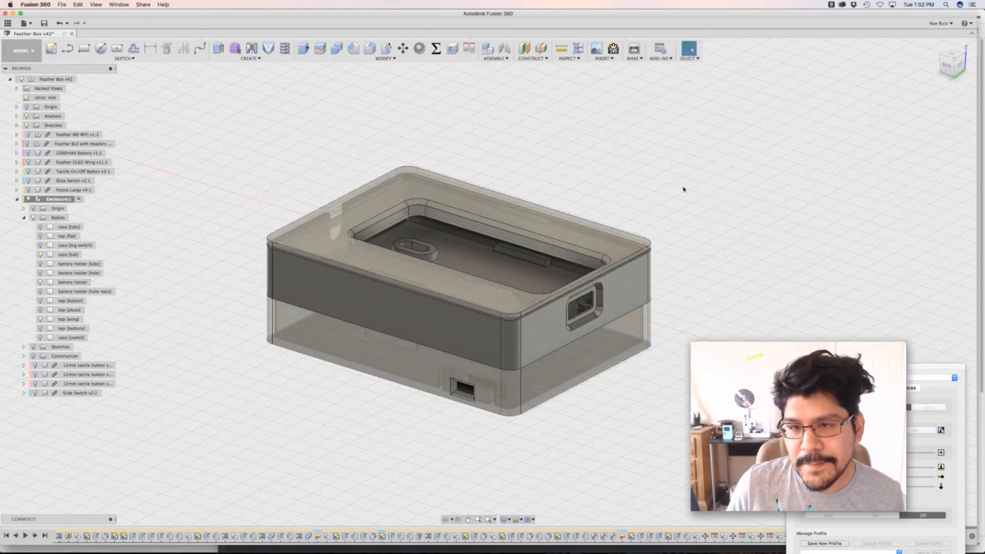
Open the model's parameter table, place it beside the enclosure, and set the user parameter caseHeight to 20 mm
left_click(435, 48)
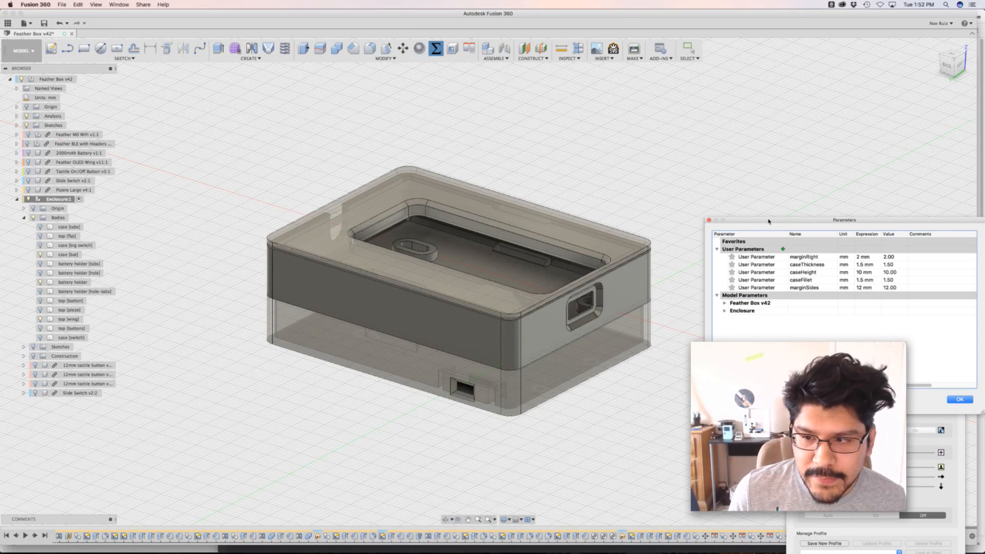
left_click_drag(768, 221, 699, 117)
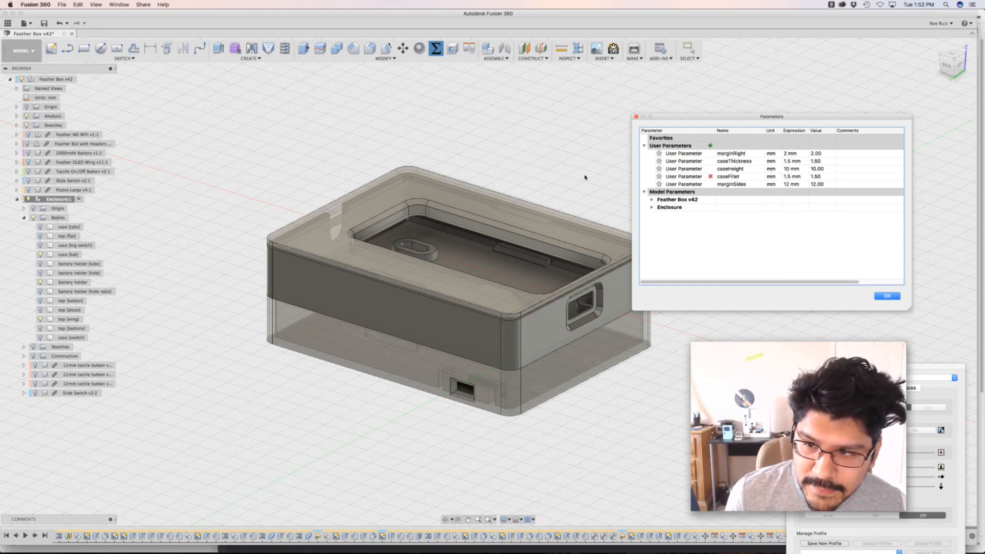
middle_click_drag(570, 170, 521, 160)
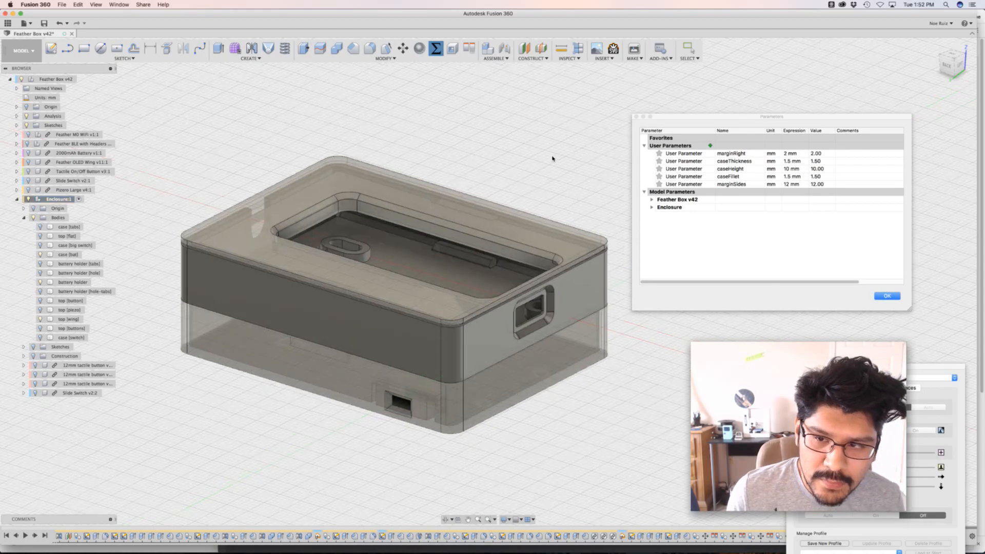
scroll(511, 205, "up", 3)
scroll(462, 205, "down", 2)
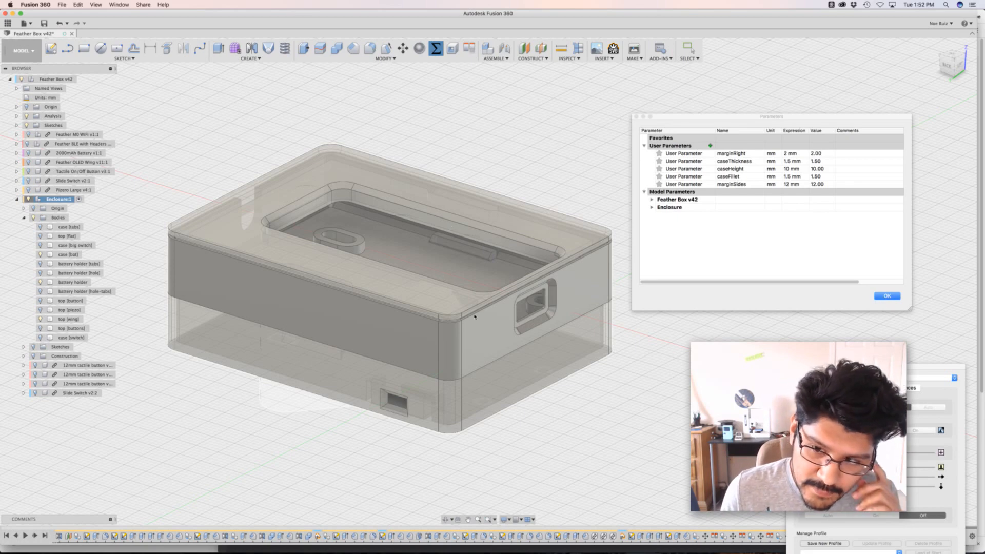
left_click(790, 172)
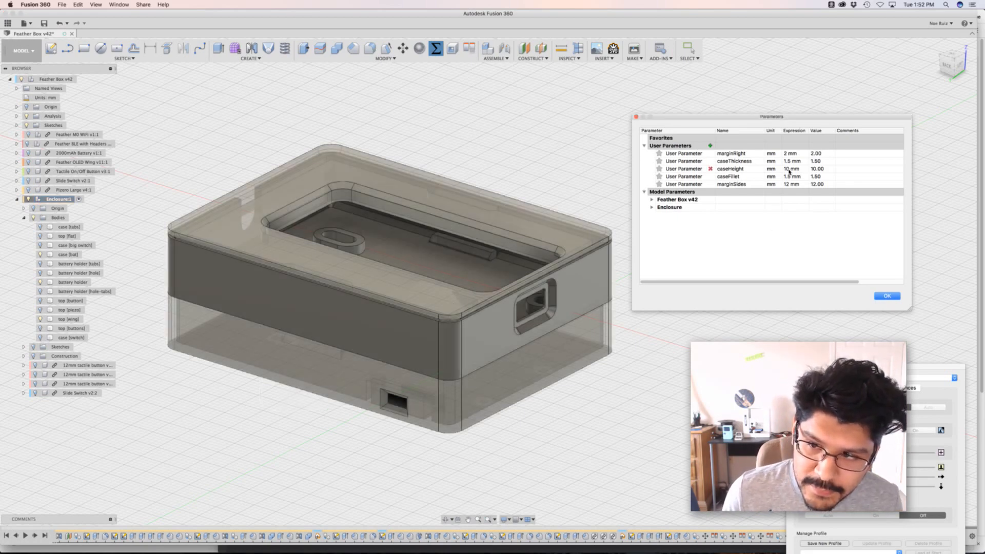
left_click(789, 169)
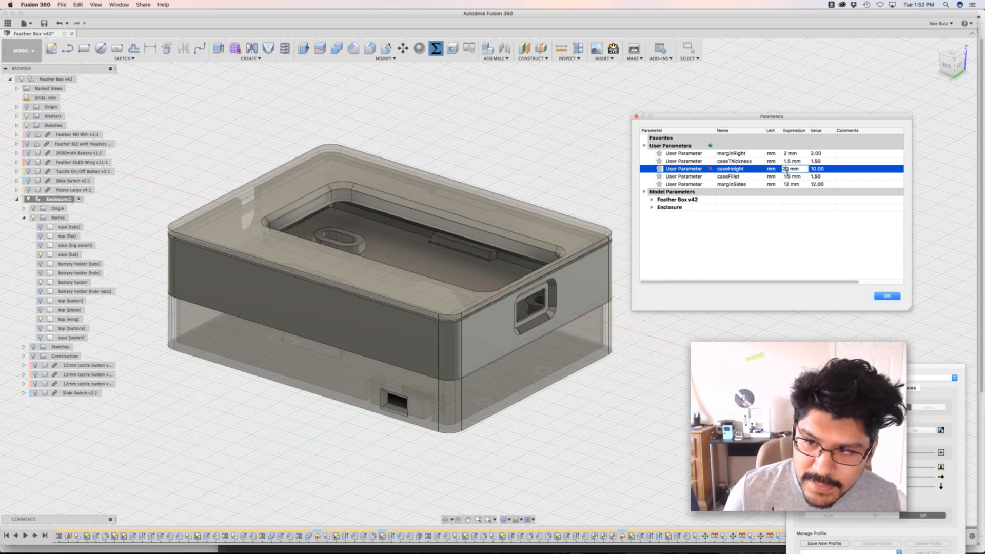
type("20 mm")
key("Return")
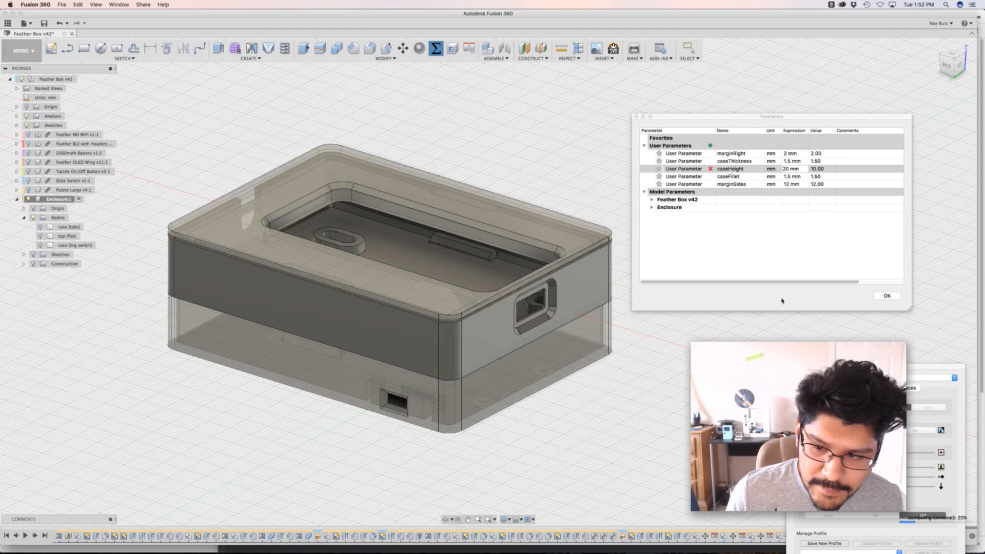
left_click_drag(859, 371, 718, 522)
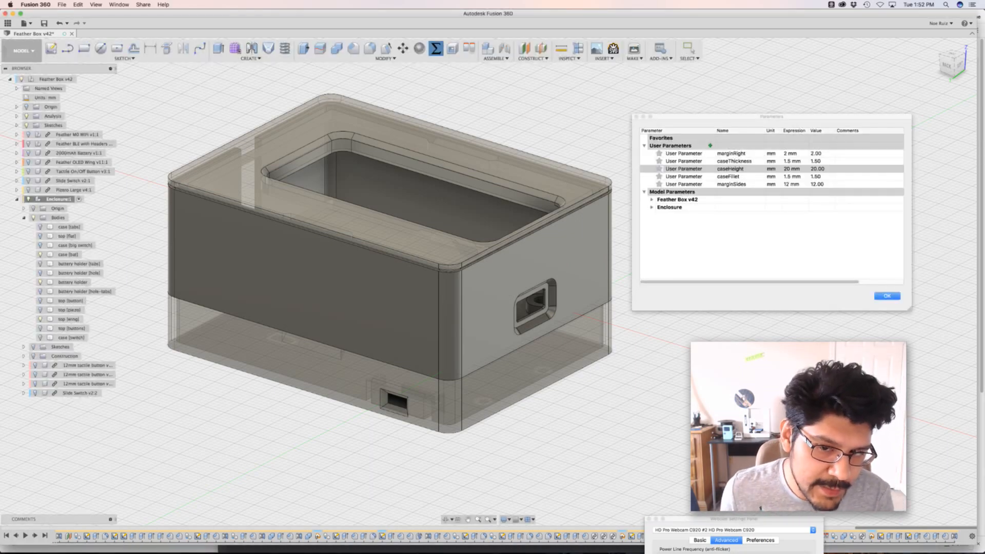
Examine the taller enclosure from above, from the side and from below, focusing on the wall slot and top opening
middle_click_drag(662, 390, 450, 263, "shift")
middle_click_drag(349, 147, 357, 195, "shift")
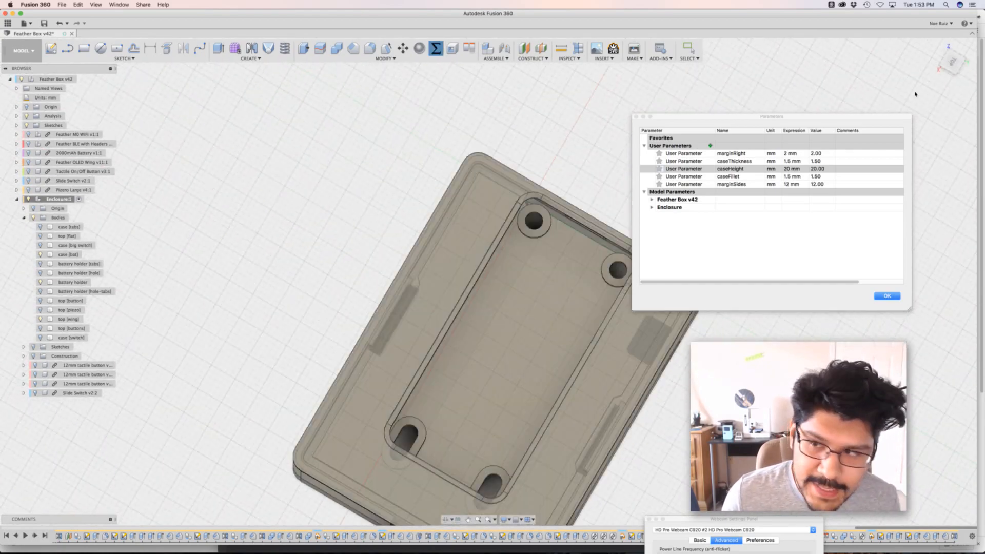
left_click(948, 59)
scroll(413, 277, "up", 5)
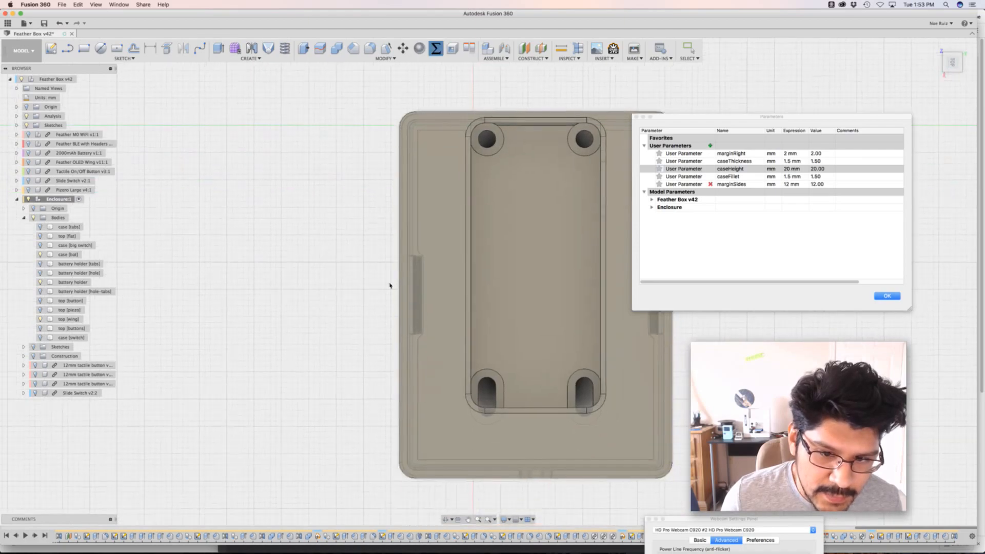
middle_click_drag(414, 270, 292, 232, "shift")
scroll(297, 201, "down", 5)
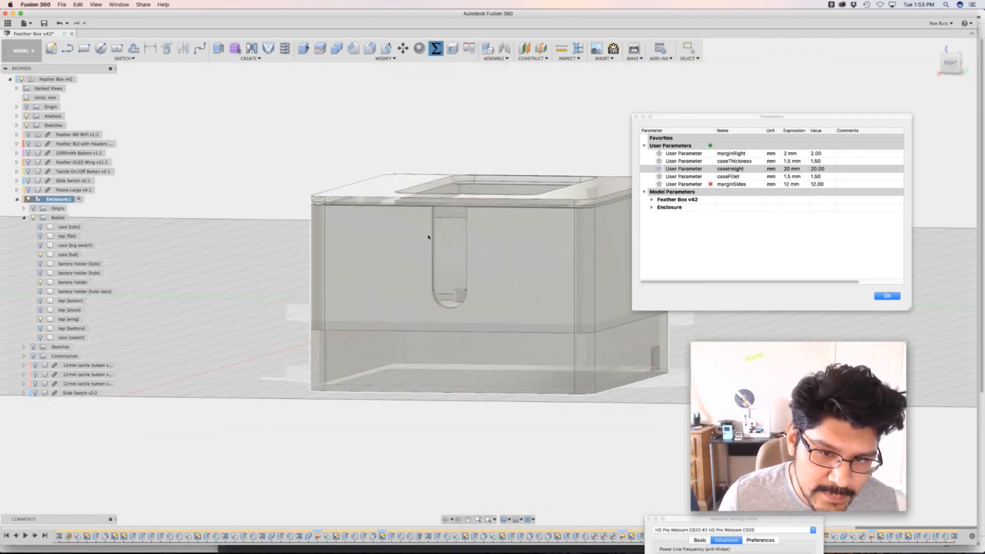
scroll(429, 234, "up", 5)
scroll(438, 224, "down", 3)
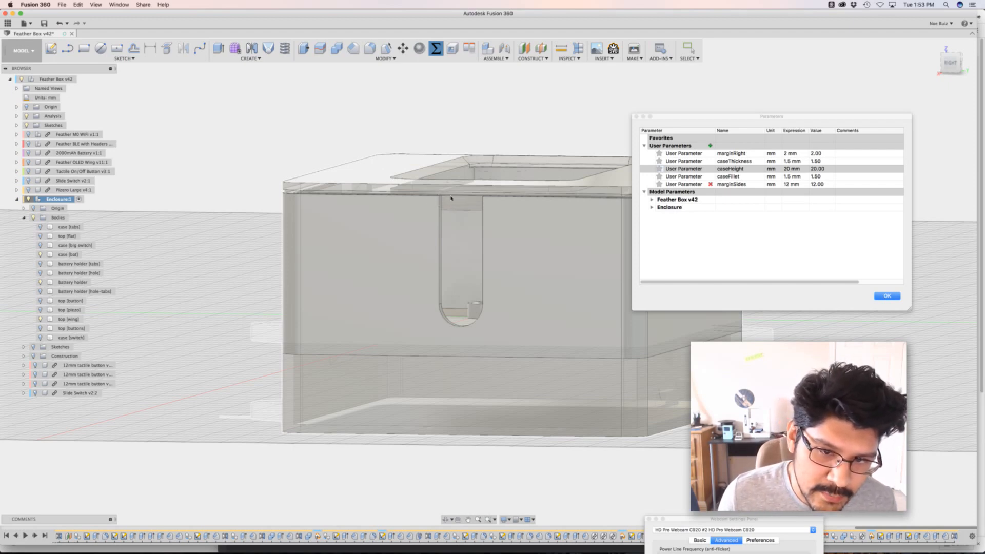
middle_click_drag(452, 198, 388, 147, "shift")
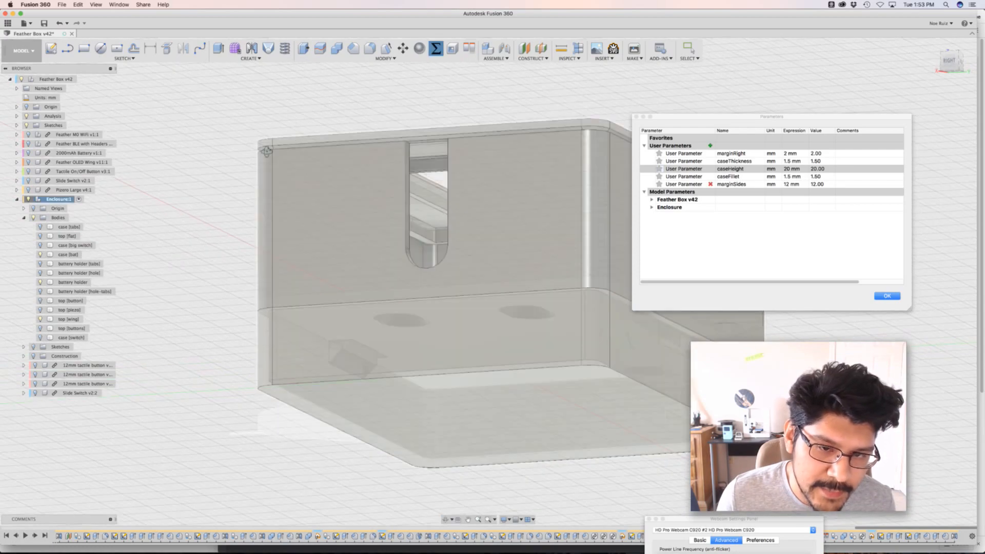
middle_click_drag(266, 150, 414, 277, "shift")
scroll(218, 201, "down", 3)
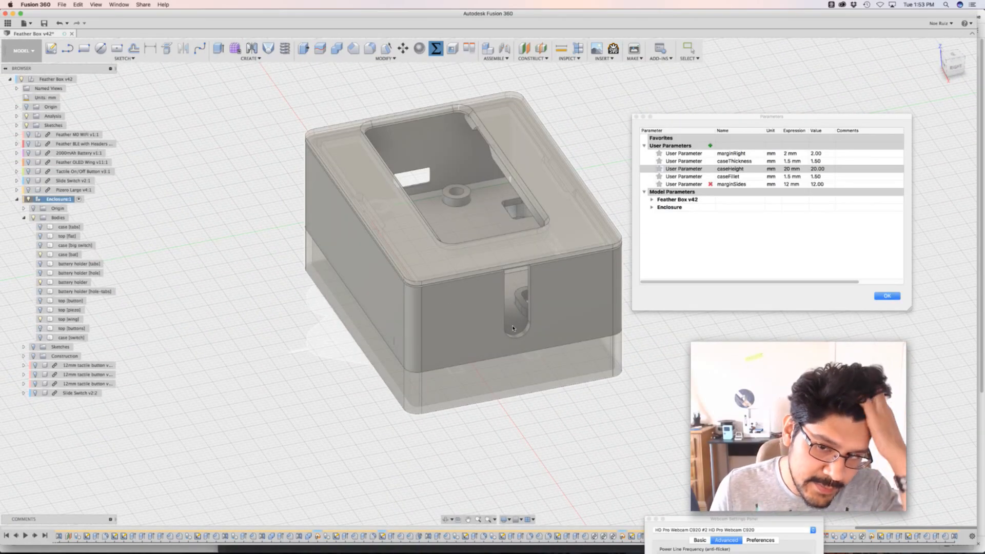
Set the user parameter caseHeight to 10 mm
left_click(722, 121)
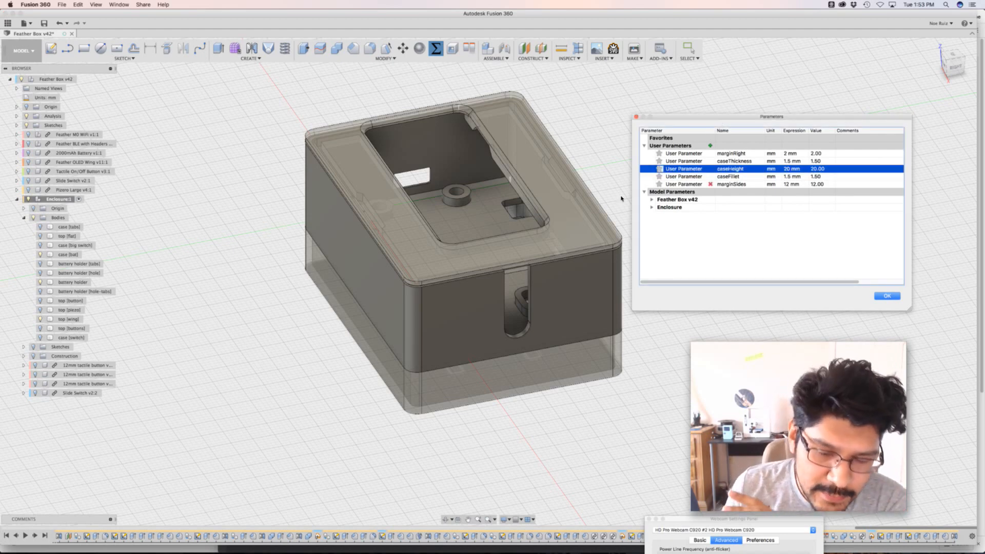
middle_click_drag(613, 168, 595, 186)
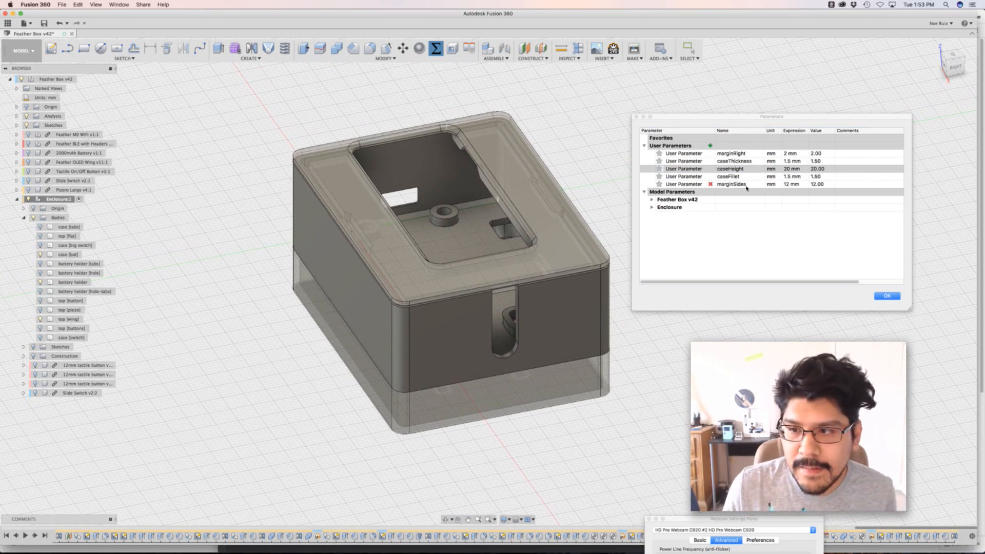
left_click(789, 169)
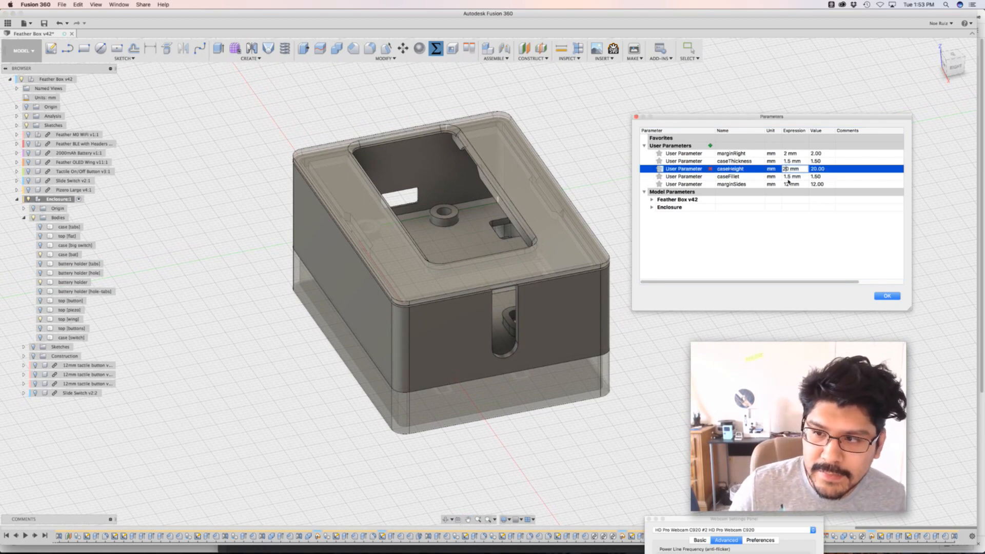
type("10 mm")
key("Return")
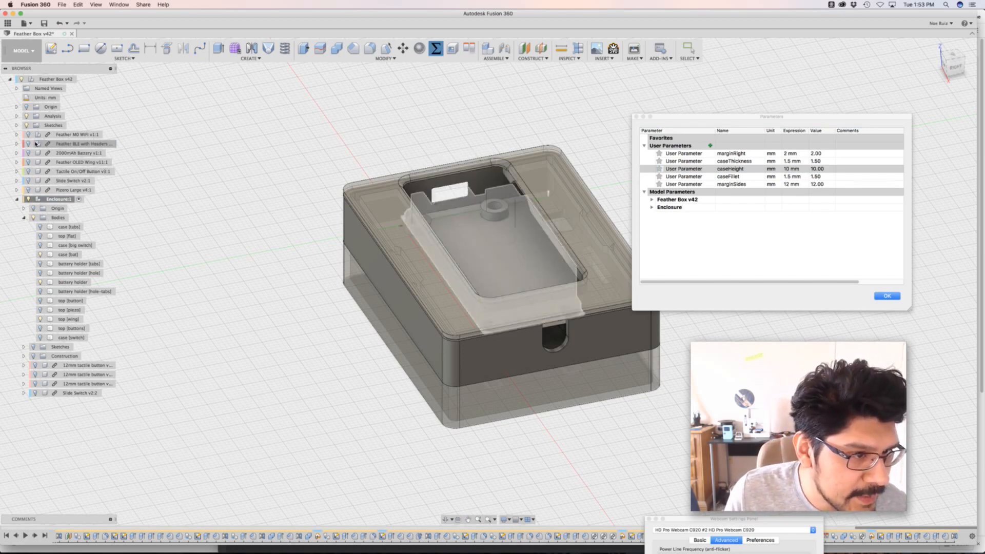
Examine how the Feather BLE with Headers component fits inside the case, around the wall slot and the opening in the top
middle_click_drag(265, 189, 237, 180, "shift")
scroll(400, 216, "up", 3)
scroll(420, 240, "up", 5)
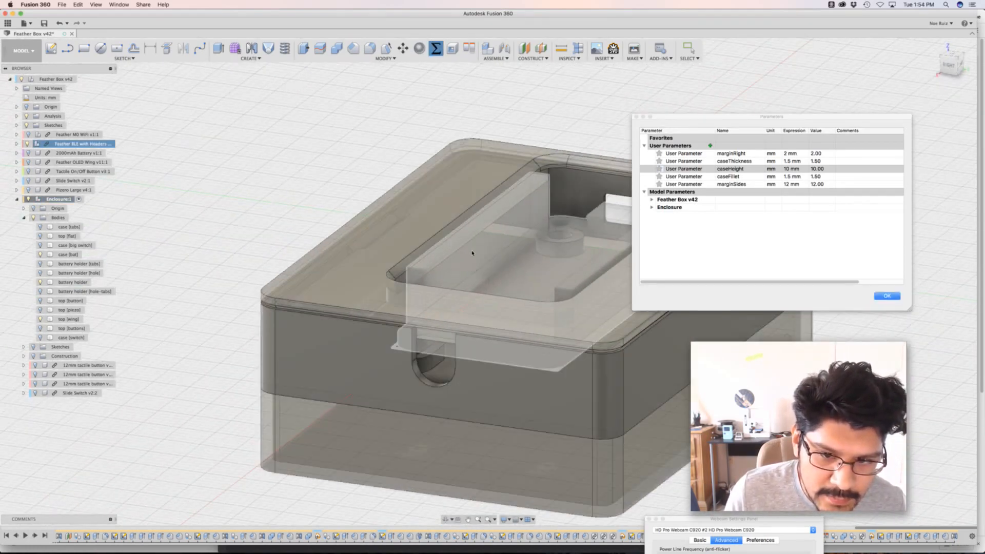
scroll(477, 227, "down", 5)
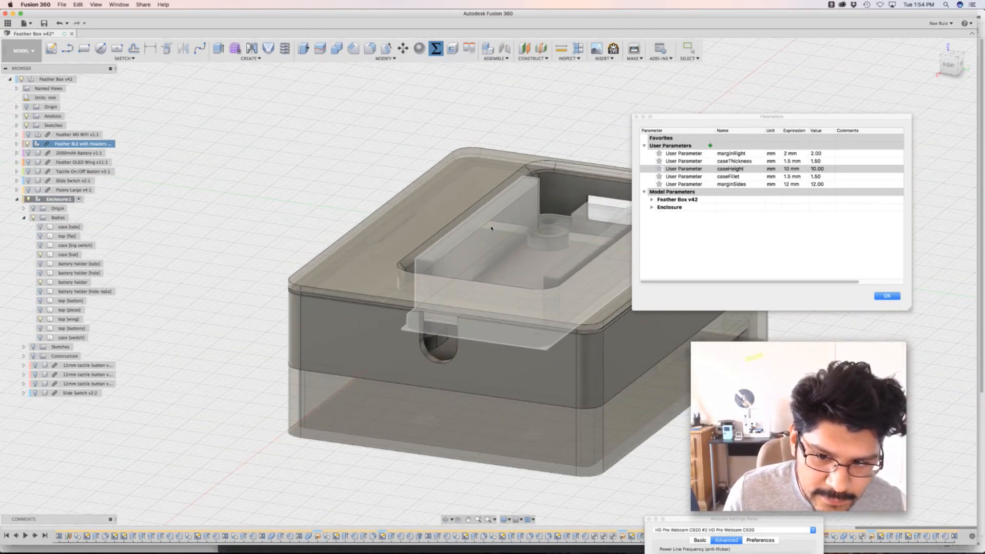
middle_click_drag(290, 174, 301, 159, "shift")
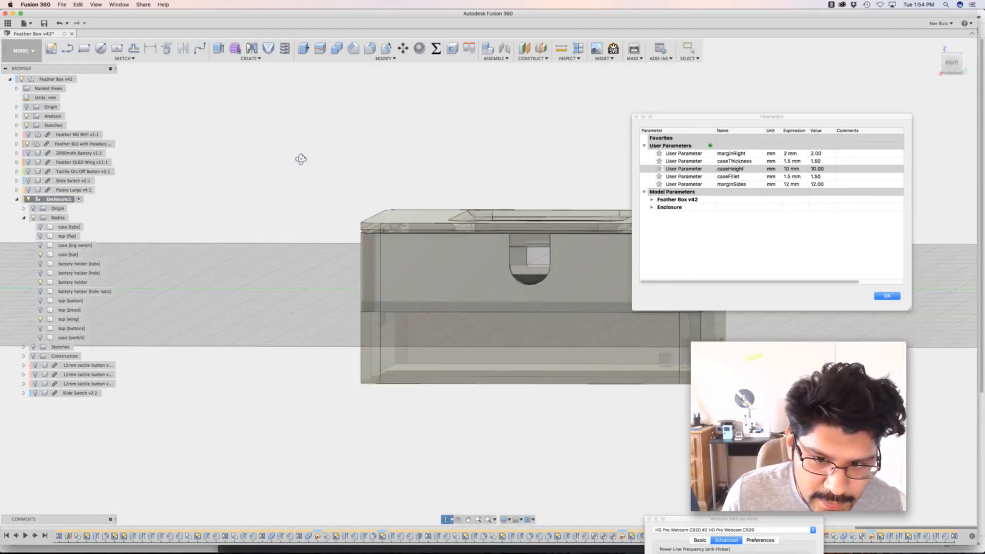
scroll(464, 200, "up", 10)
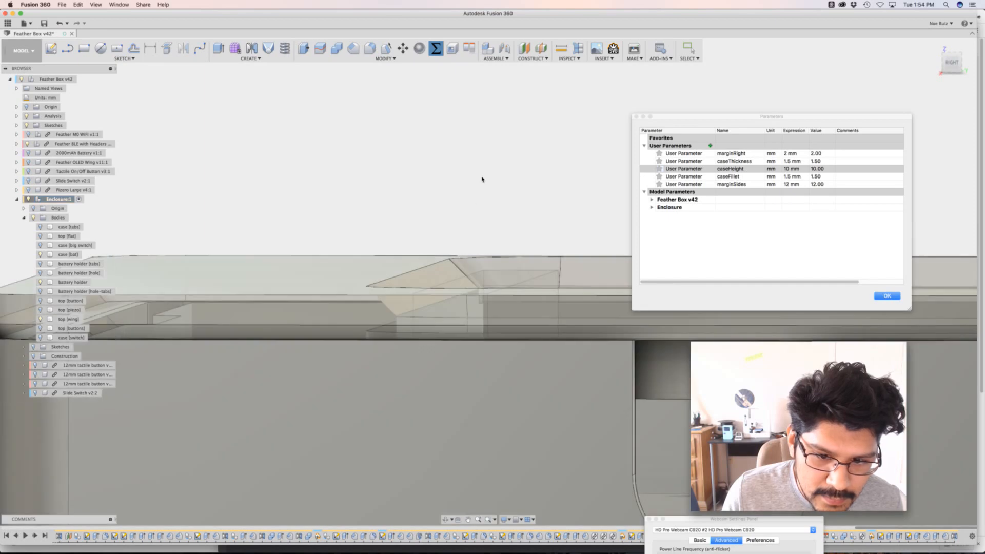
middle_click_drag(482, 179, 498, 231, "shift")
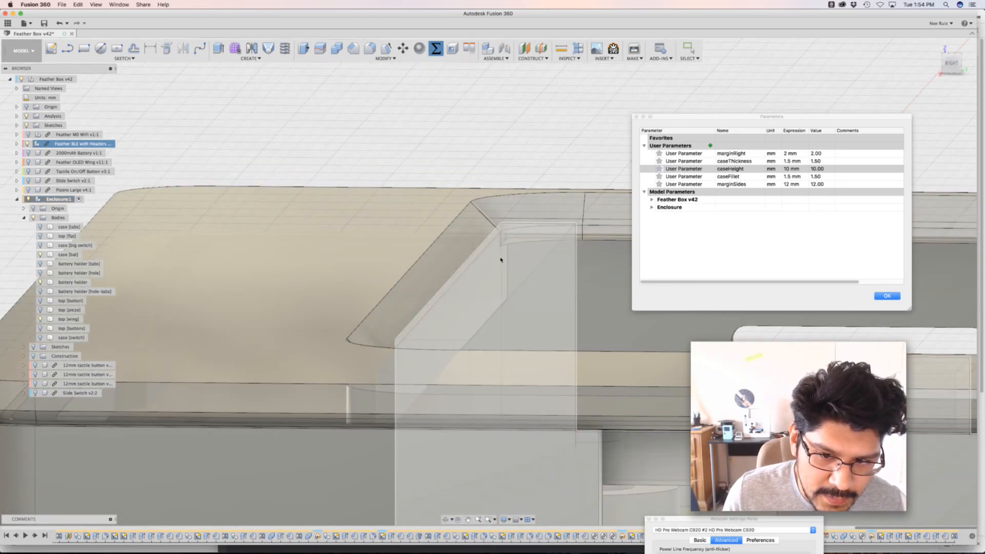
scroll(373, 253, "down", 10)
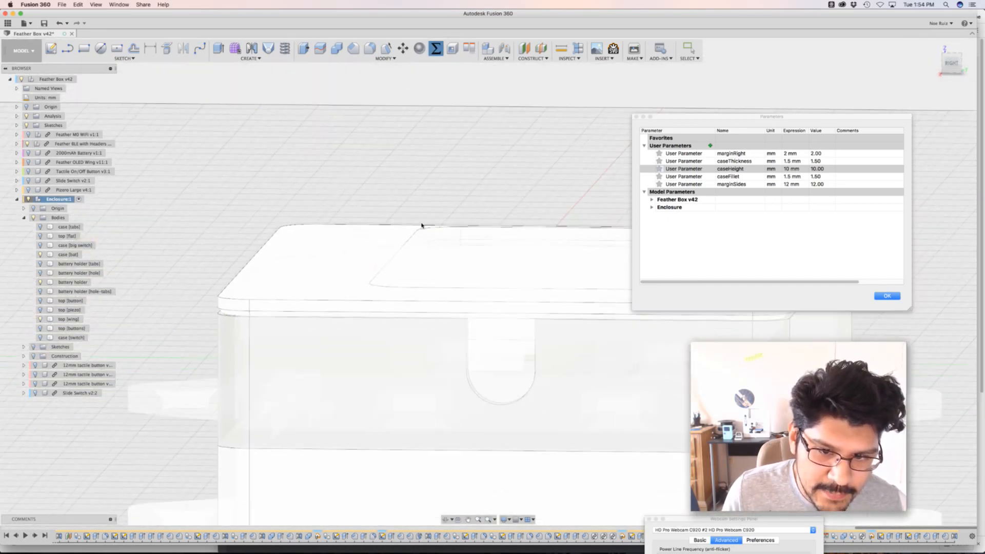
mouse_move(424, 187)
middle_mouse_down("shift")
mouse_move(443, 208)
mouse_move(432, 191)
middle_mouse_up("shift")
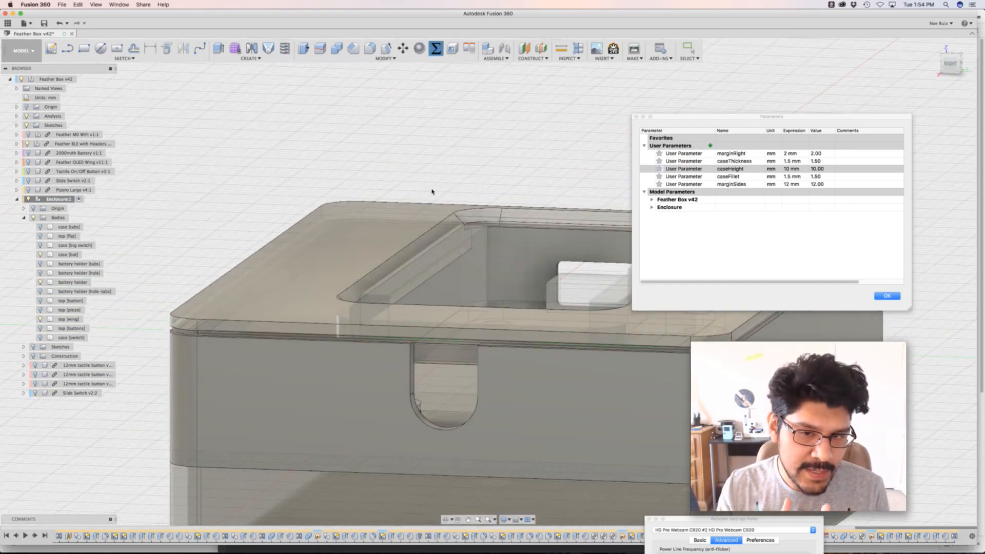
scroll(432, 192, "down", 5)
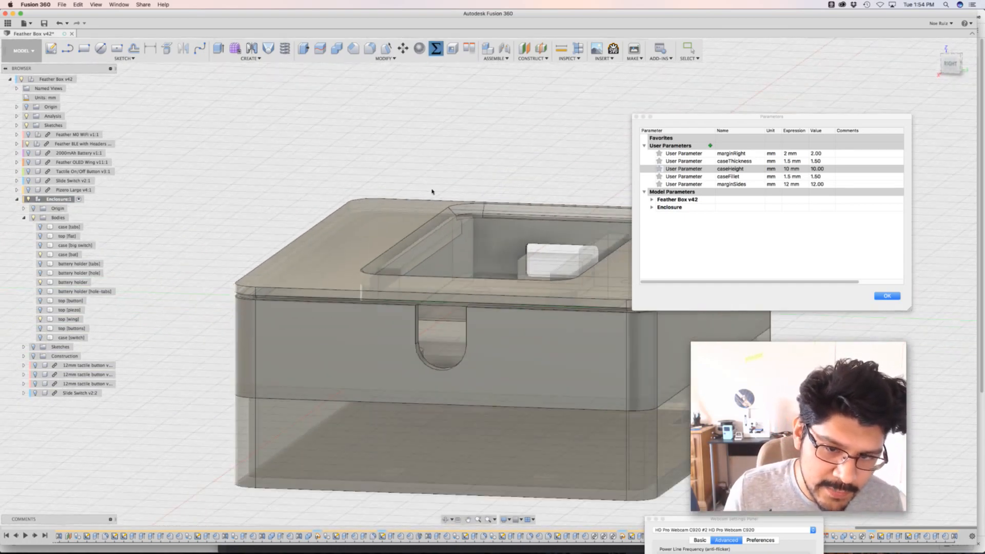
middle_click_drag(275, 215, 350, 232, "shift")
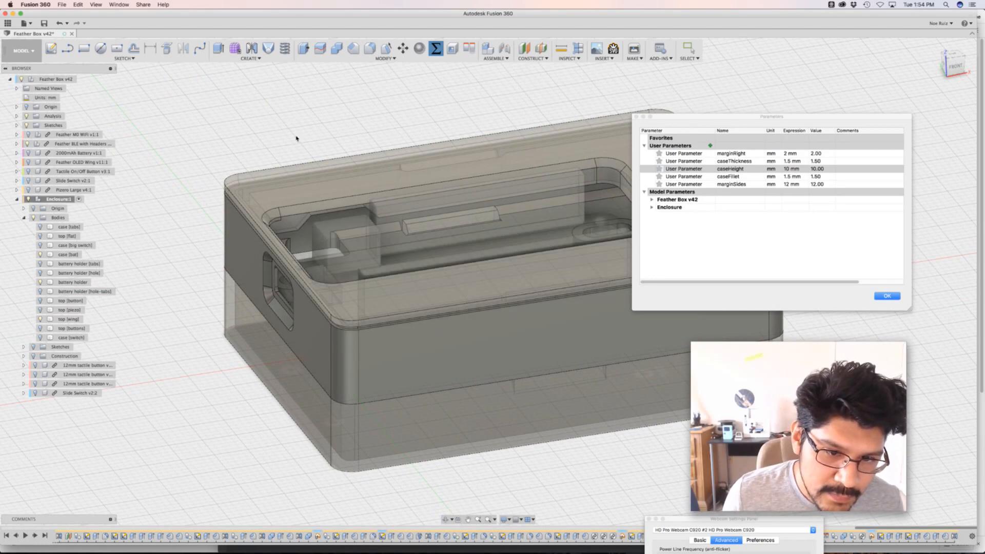
middle_click_drag(296, 139, 200, 135, "shift")
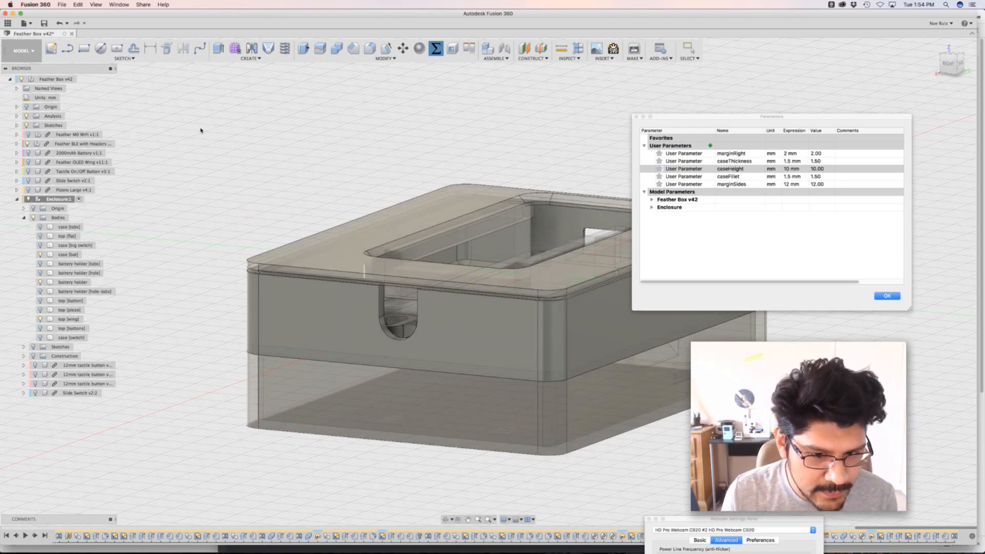
middle_click_drag(314, 178, 354, 183, "shift")
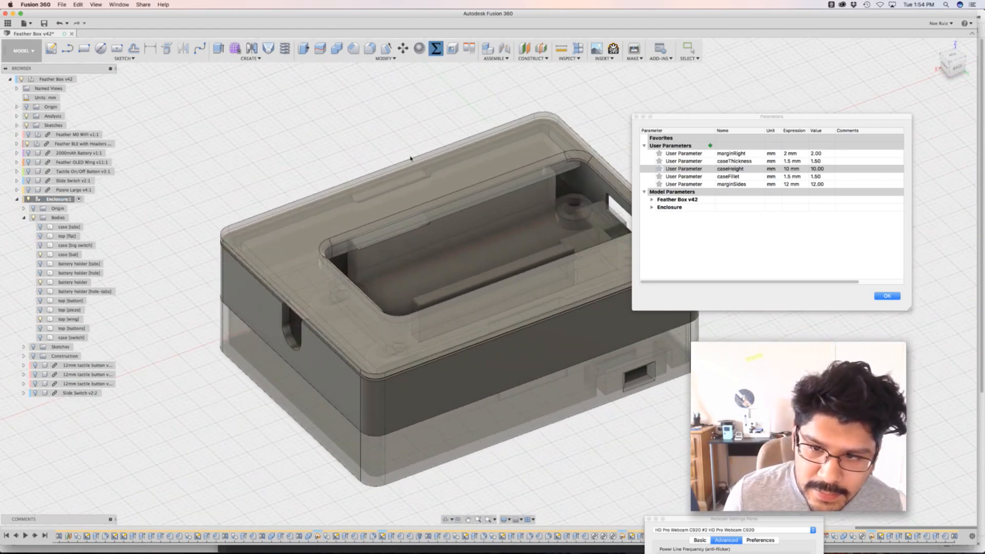
Move the parameter table clear of the enclosure, examine the case from above and facing the slotted wall, and close the table
middle_click_drag(655, 102, 751, 121, "shift")
left_click_drag(747, 117, 819, 96)
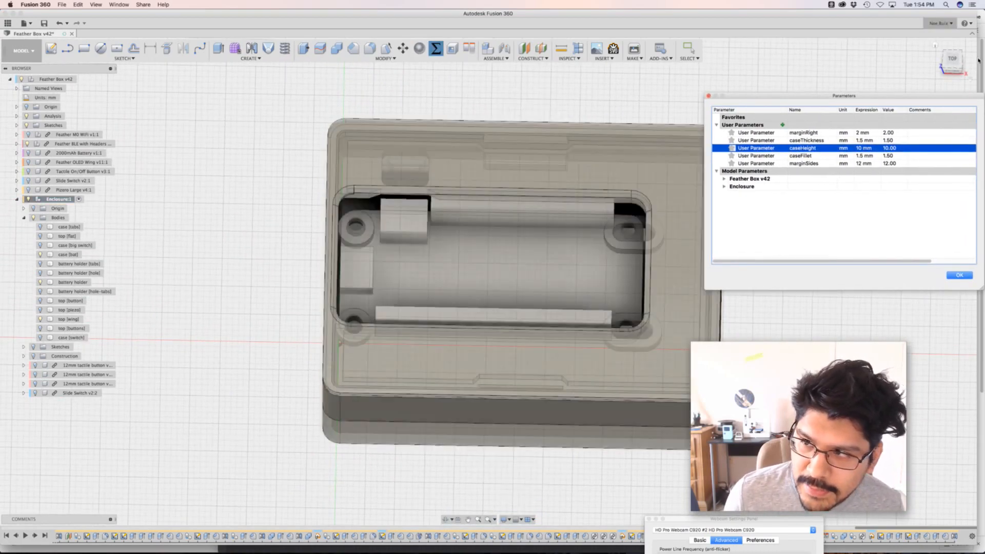
left_click(956, 60)
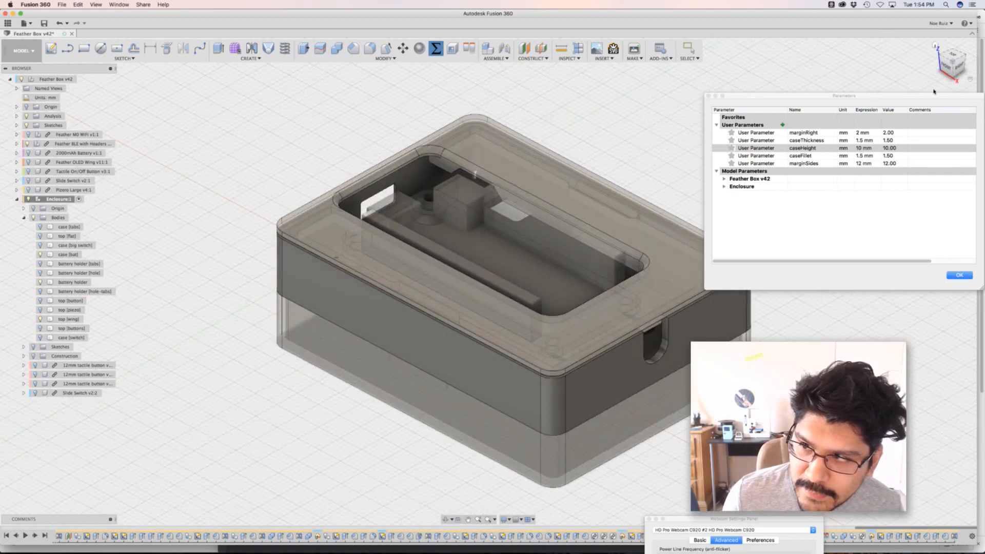
left_click(959, 68)
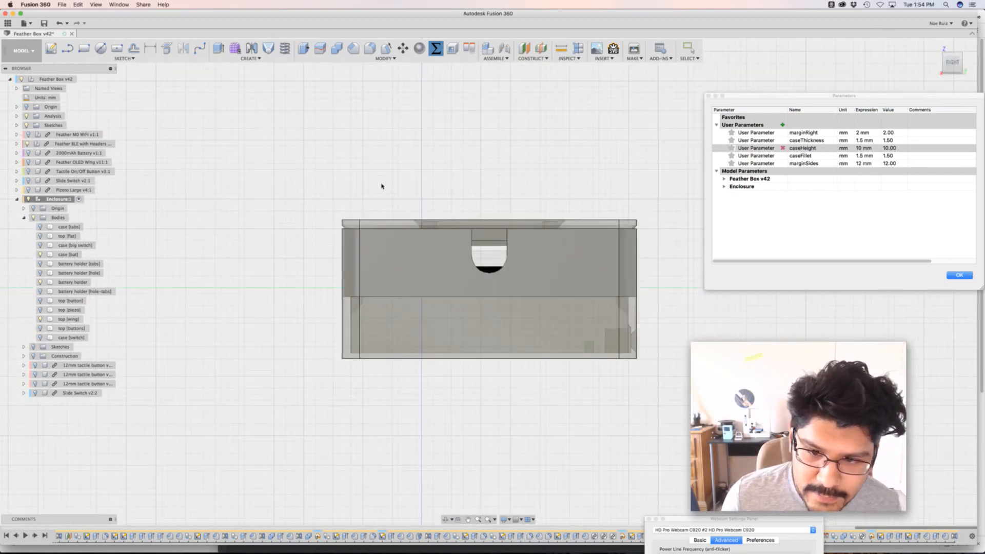
middle_click_drag(390, 183, 622, 273, "shift")
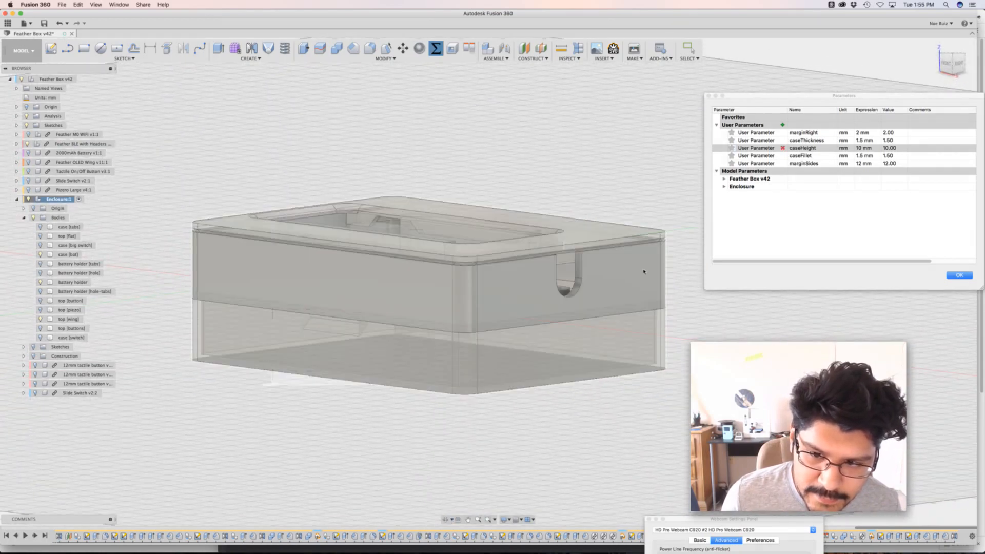
left_click(959, 276)
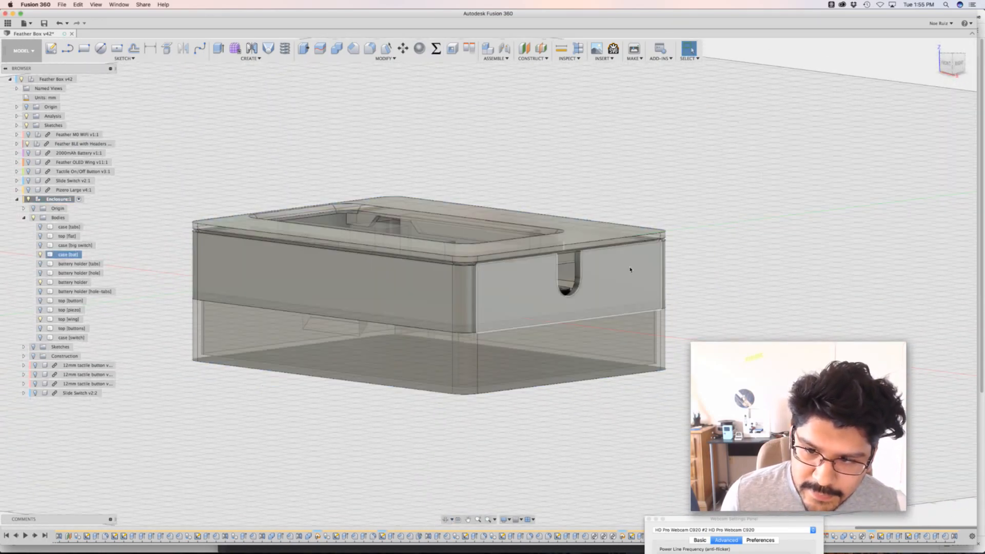
Measure the minimum distance between the slotted wall's outer face and the nearest edge of the Feather board
left_click(631, 270)
middle_click_drag(630, 270, 677, 182, "shift")
scroll(523, 264, "up", 6)
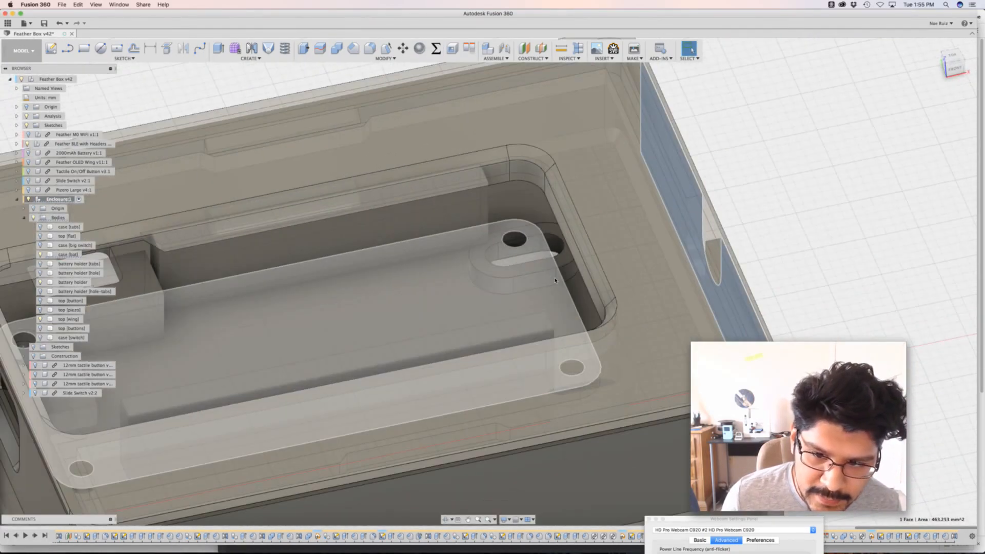
left_click(561, 272)
scroll(564, 241, "down", 5)
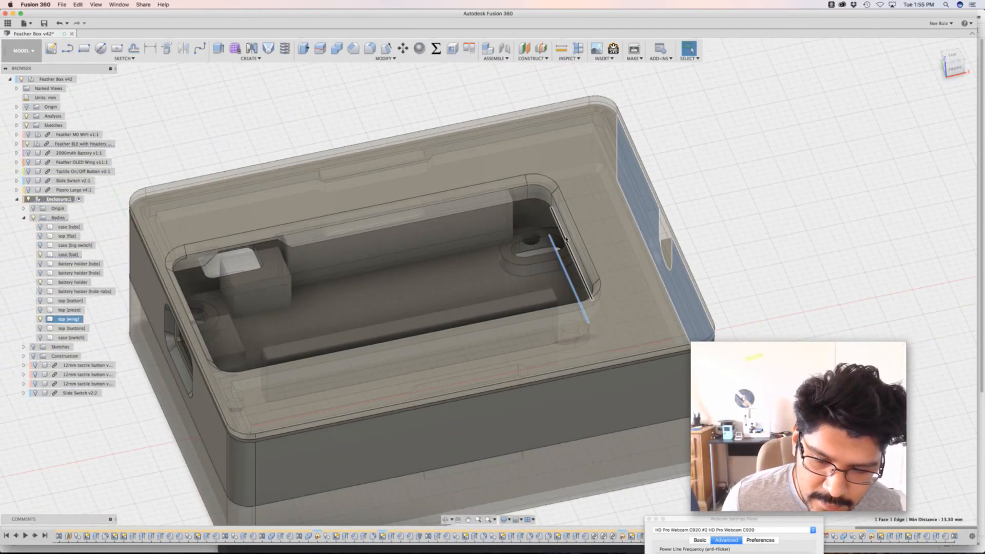
scroll(566, 238, "down", 3)
middle_click_drag(729, 251, 724, 242, "shift")
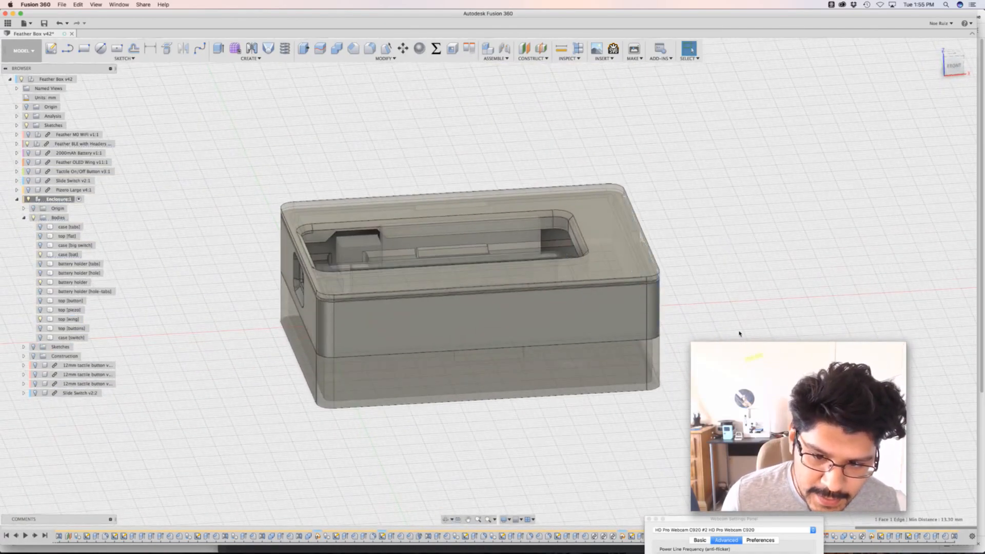
Examine the battery holder and the space for the 2000mAh Battery from below, from the front and through the top opening
middle_click_drag(739, 333, 716, 282, "shift")
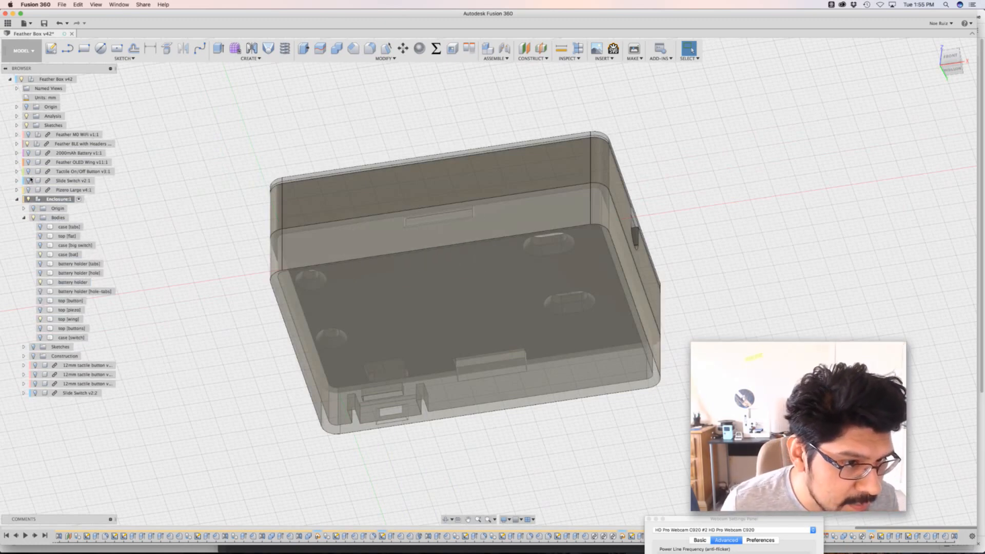
left_click(35, 152)
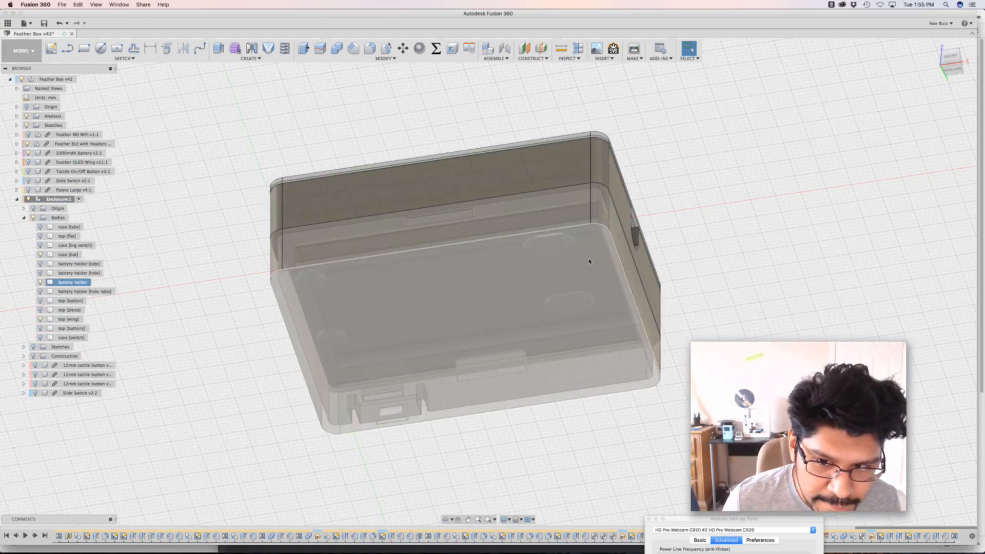
middle_click_drag(692, 211, 708, 274, "shift")
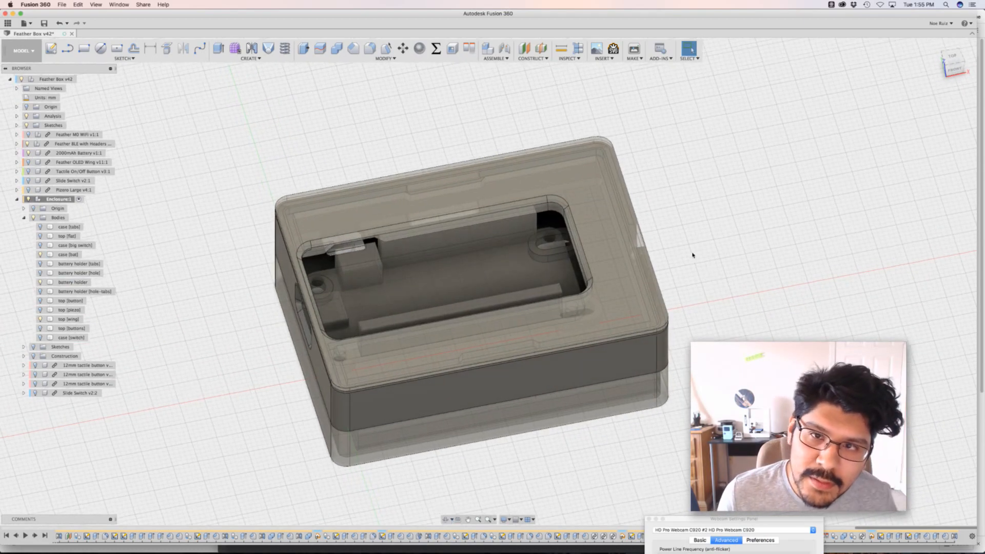
middle_click_drag(755, 303, 760, 341, "shift")
scroll(655, 347, "up", 5)
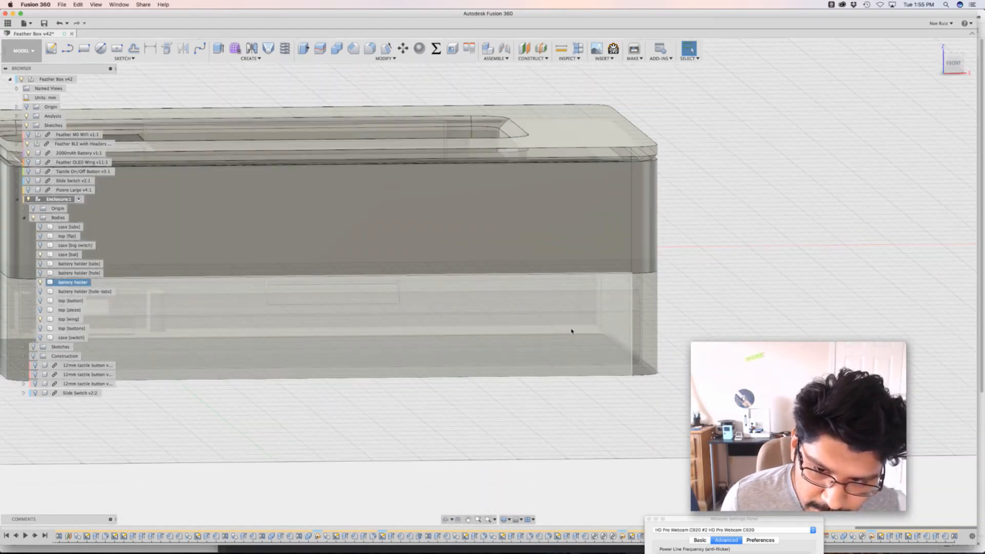
scroll(588, 325, "down", 2)
scroll(759, 282, "down", 2)
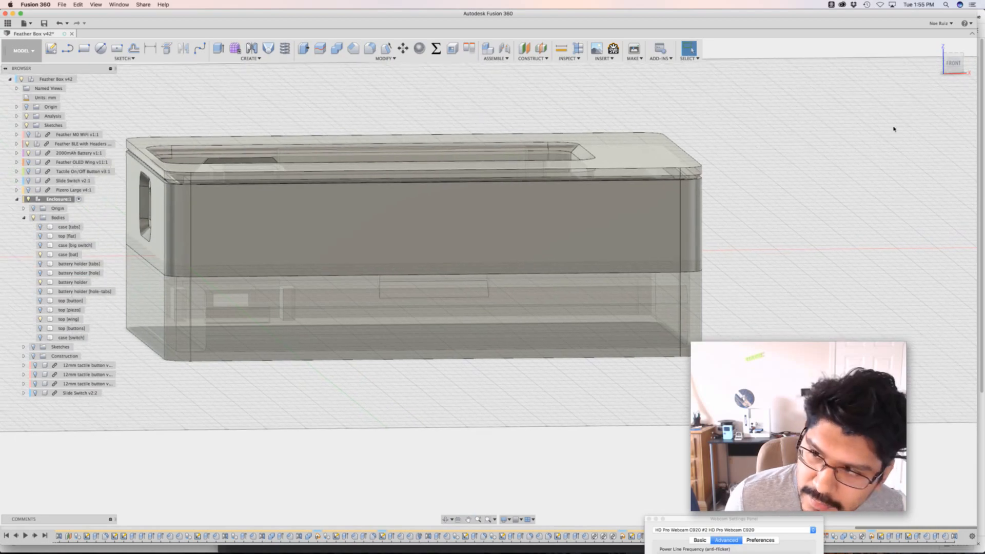
left_click(957, 61)
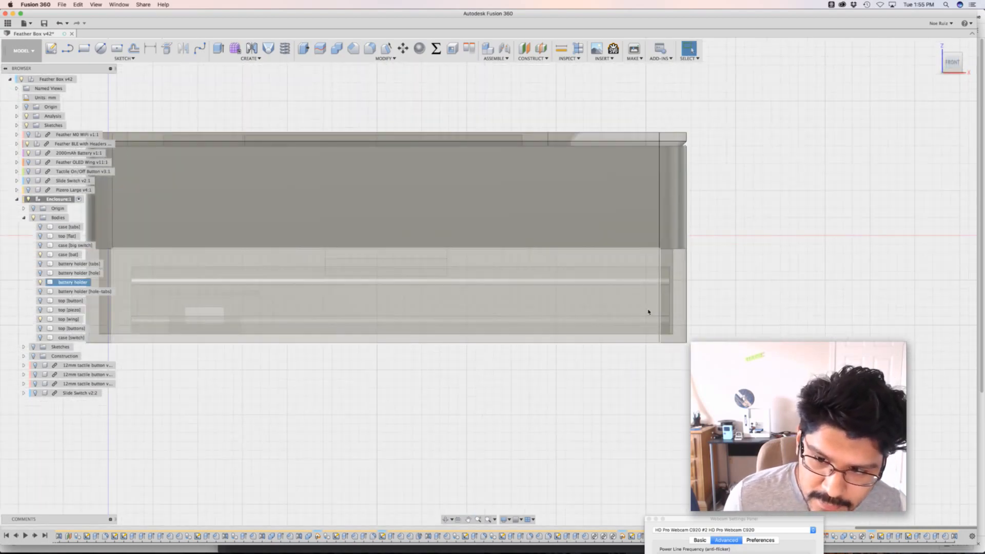
middle_click_drag(713, 260, 731, 292, "shift")
middle_click_drag(721, 215, 754, 230)
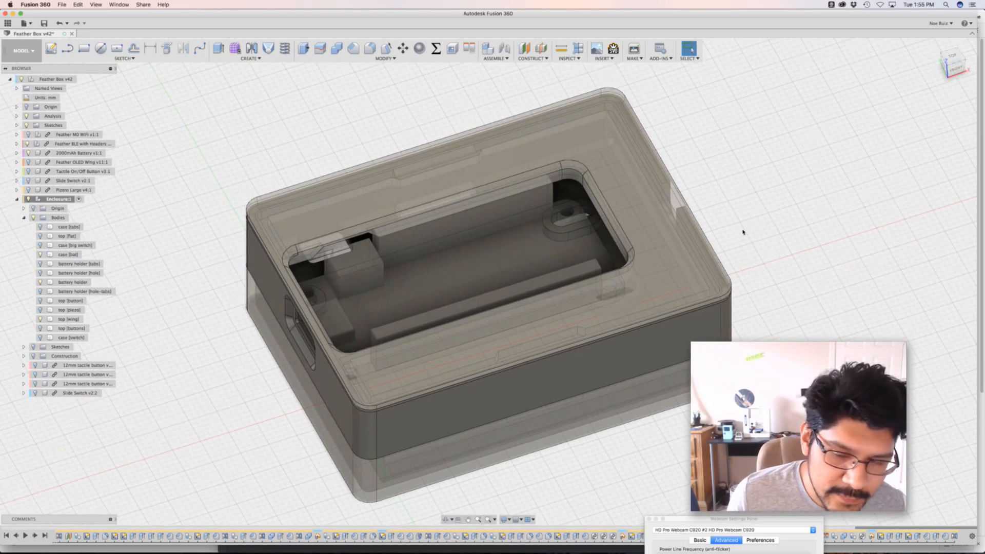
scroll(603, 233, "up", 3)
scroll(603, 233, "down", 2)
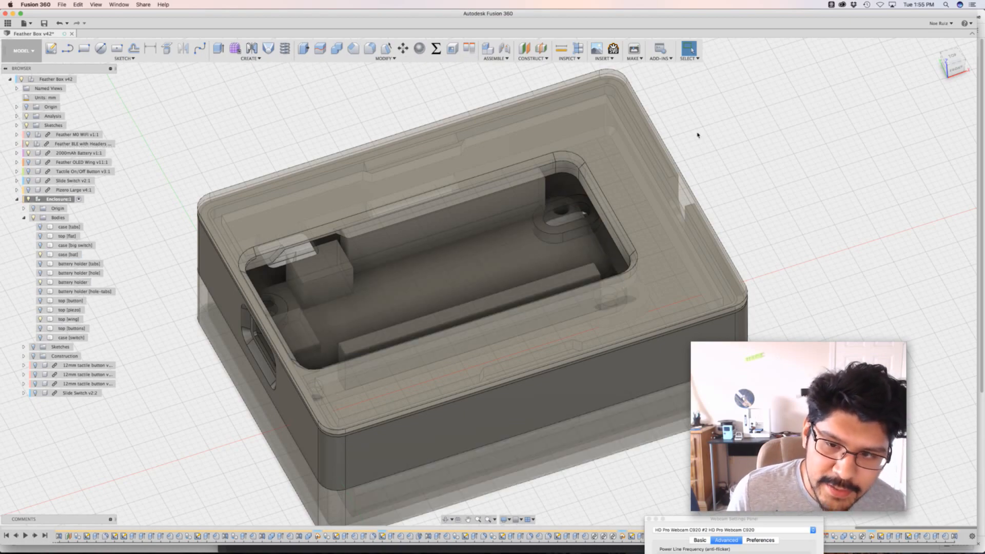
Open the model's parameter table and set the user parameter marginRight to 10 mm
left_click(441, 49)
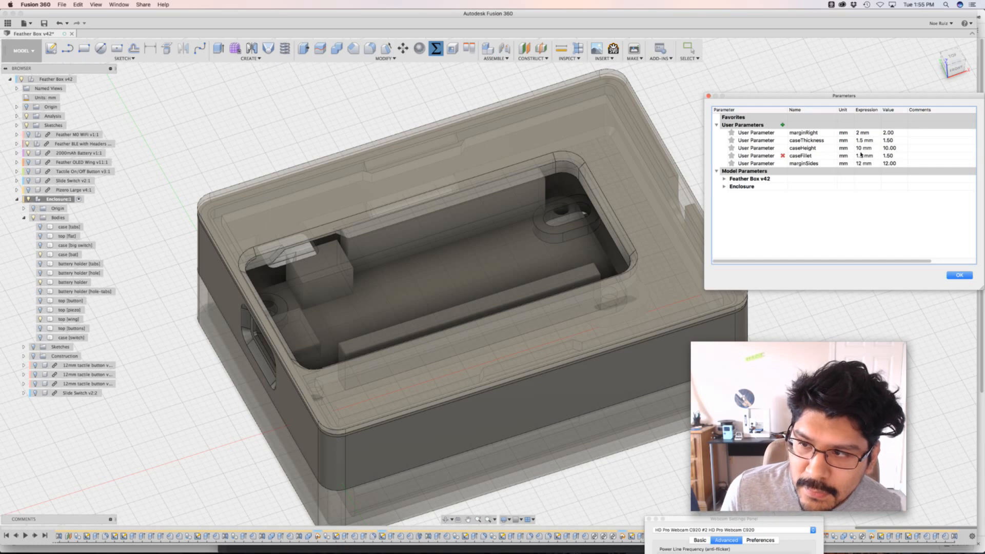
double_click(857, 135)
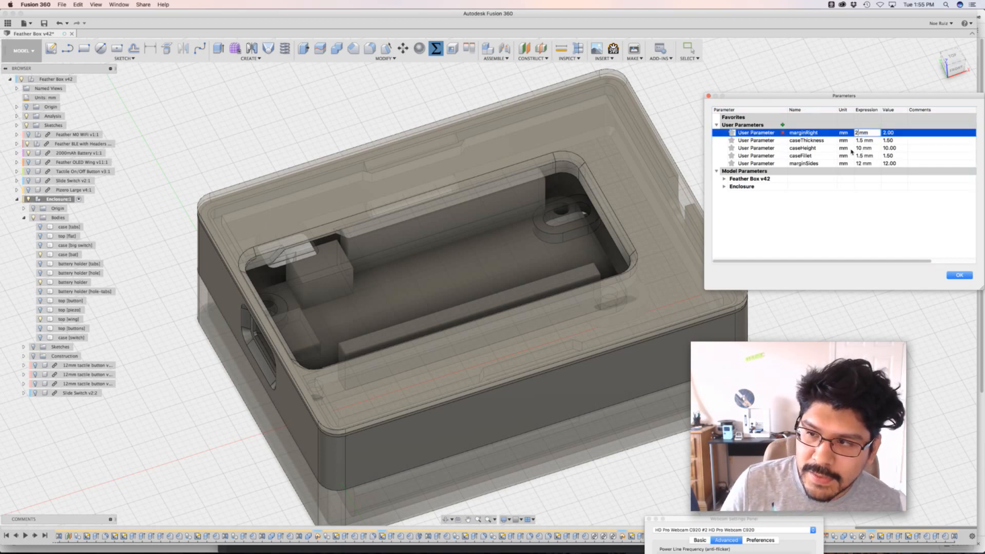
type("10")
key("Return")
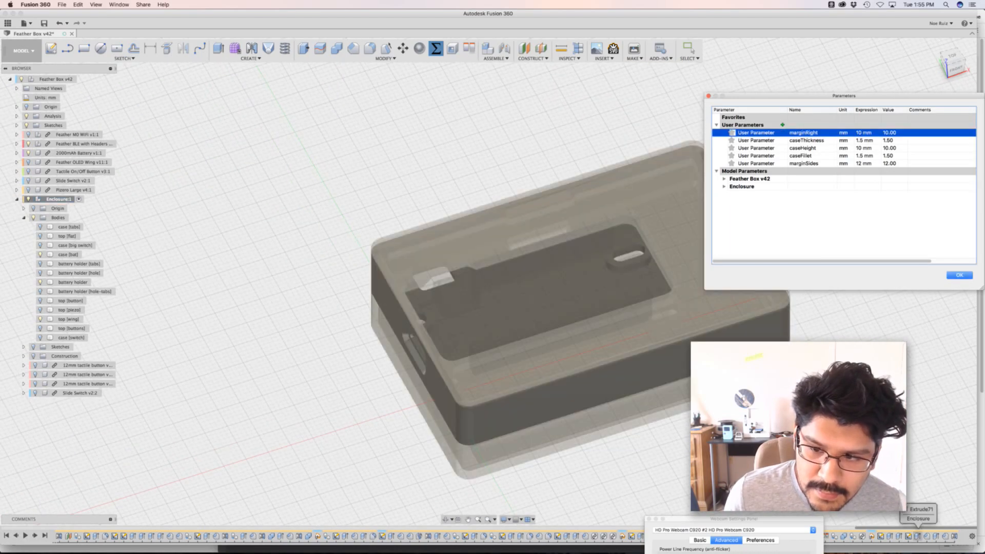
Examine the margin between the top opening and the slotted wall from several angles above the enclosure
middle_click_drag(575, 328, 231, 332, "shift")
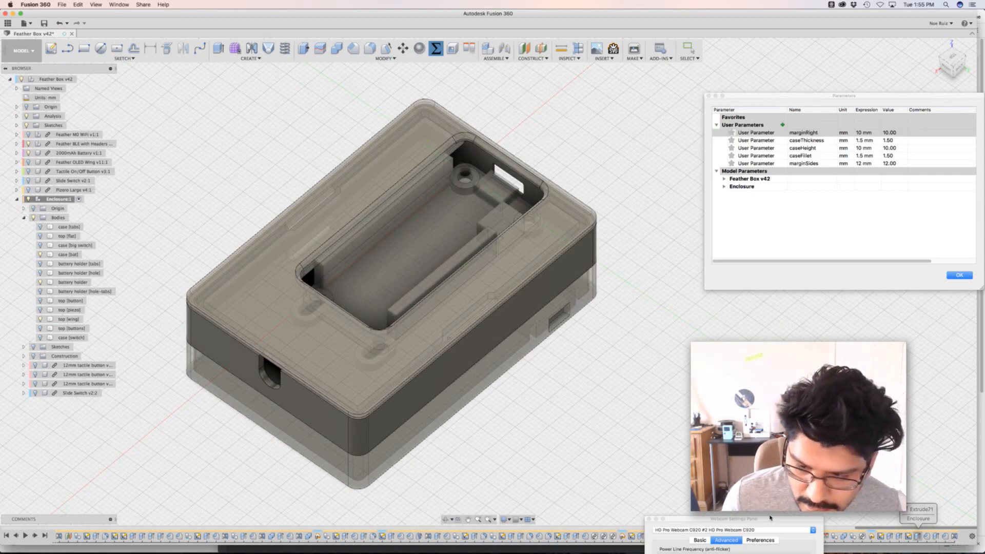
left_click_drag(770, 518, 757, 549)
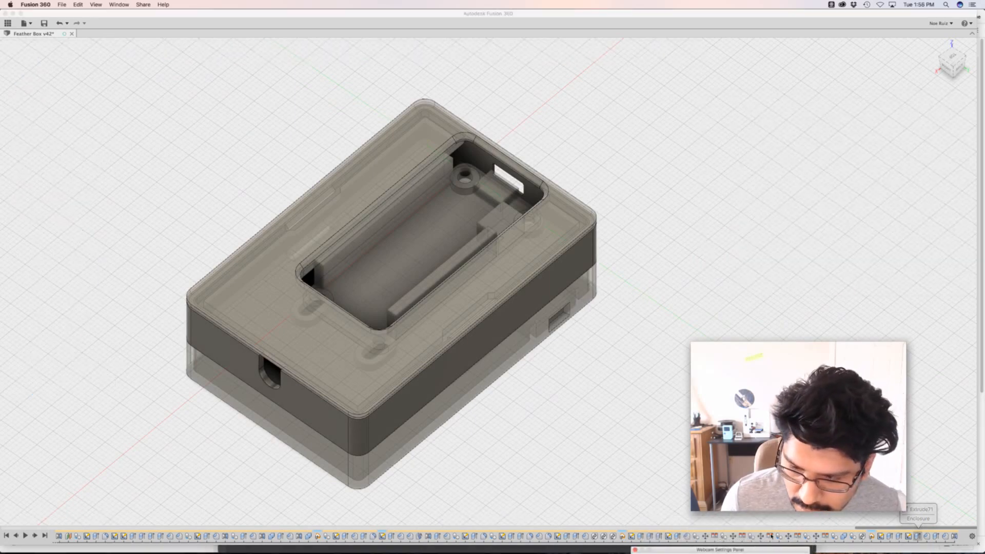
left_click(575, 453)
middle_click_drag(579, 422, 612, 353, "shift")
scroll(584, 239, "up", 8)
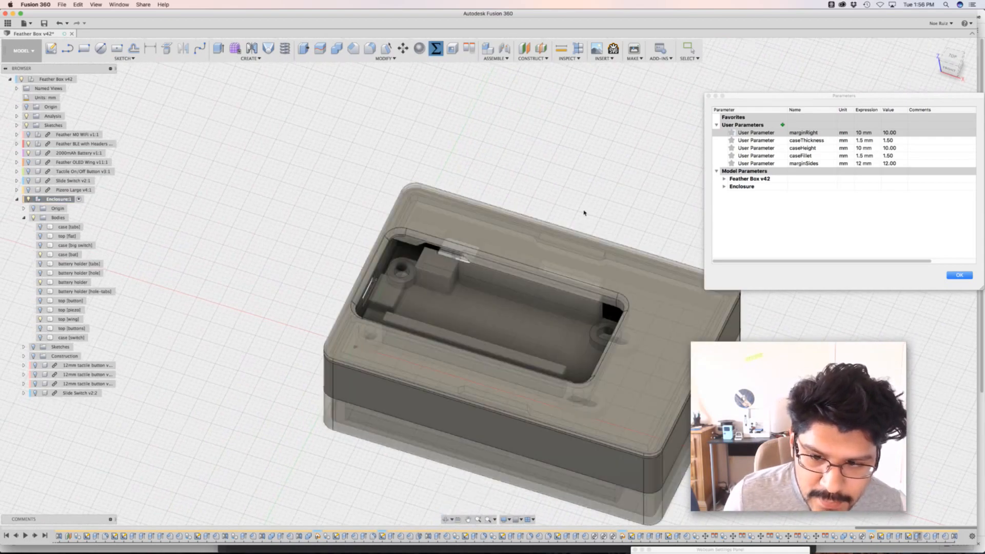
scroll(559, 264, "down", 5)
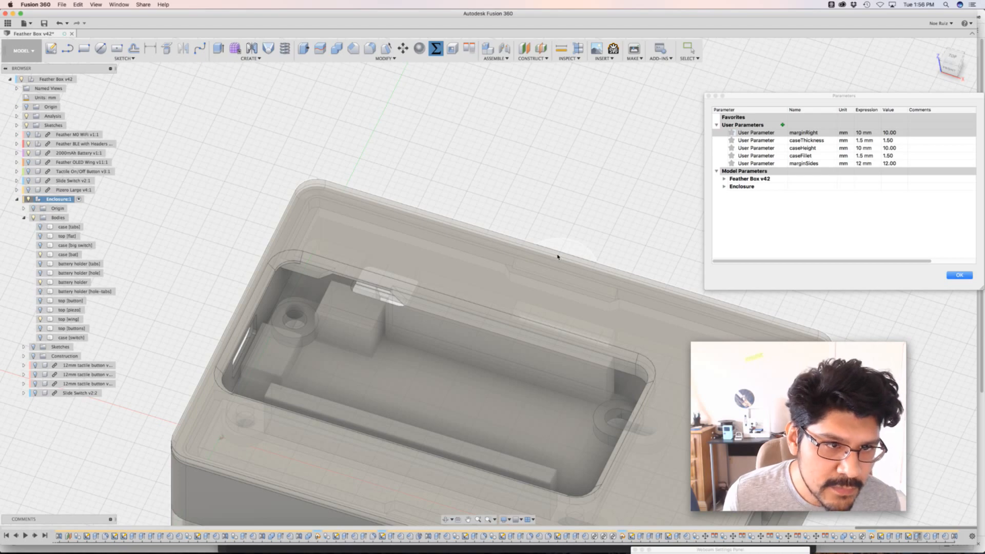
mouse_move(541, 179)
middle_mouse_down("shift")
mouse_move(570, 165)
mouse_move(571, 176)
mouse_move(580, 149)
mouse_move(549, 132)
mouse_move(553, 115)
middle_mouse_up("shift")
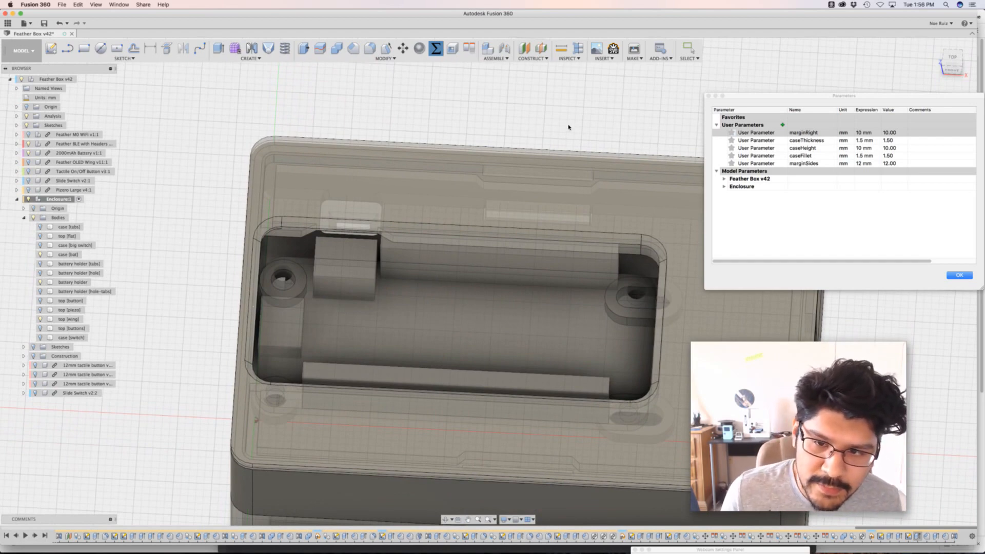
middle_click_drag(564, 127, 220, 135, "shift")
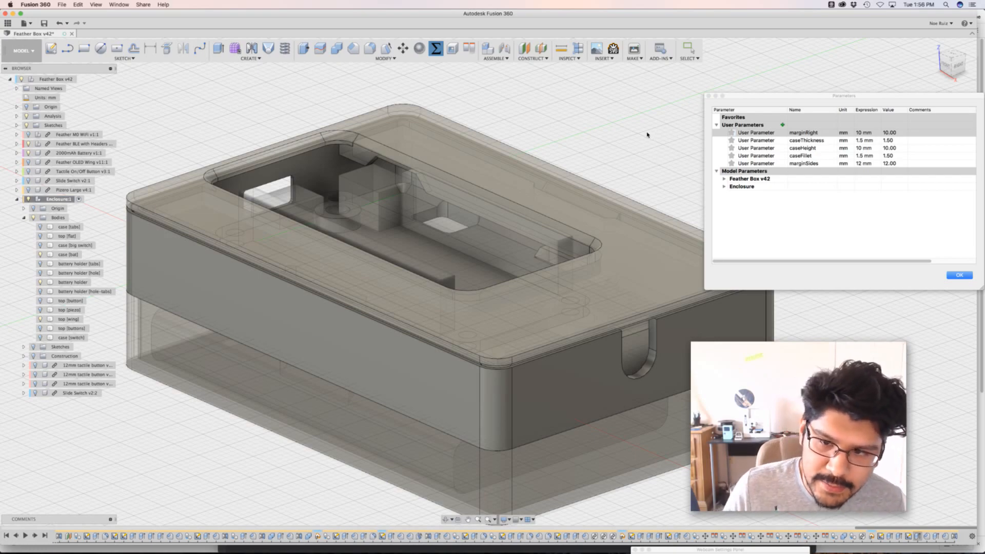
Examine the enclosure's long back wall and the switch slot in its end wall, close up and from above
middle_click_drag(650, 132, 188, 317, "shift")
middle_click_drag(523, 370, 396, 270, "shift")
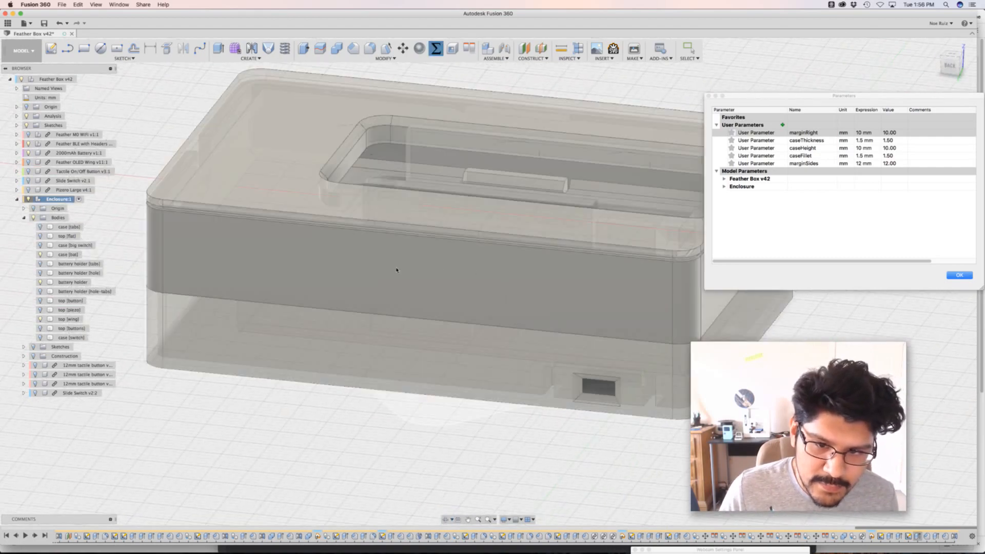
scroll(437, 258, "down", 3)
middle_click_drag(359, 299, 587, 114, "shift")
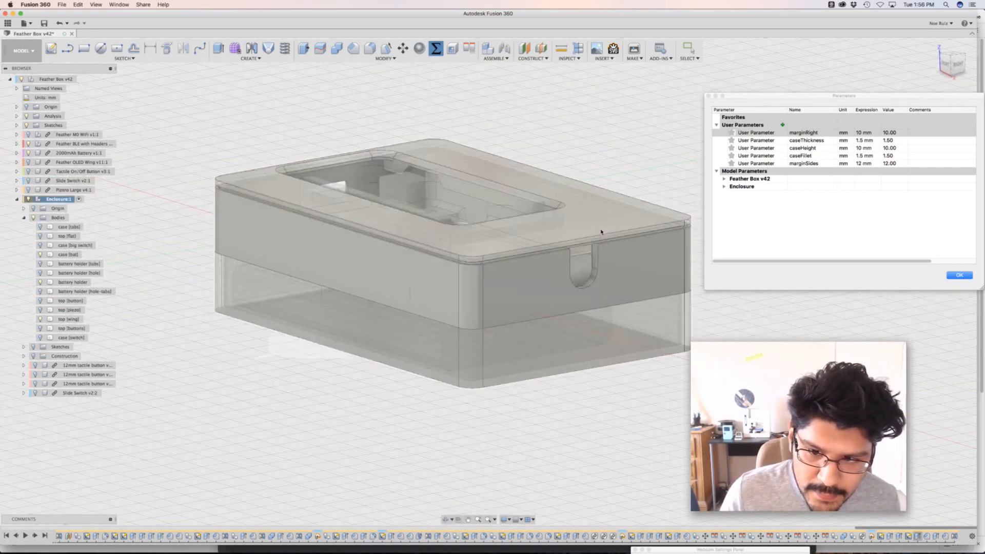
scroll(589, 260, "up", 4)
scroll(589, 267, "down", 1)
scroll(591, 269, "up", 1)
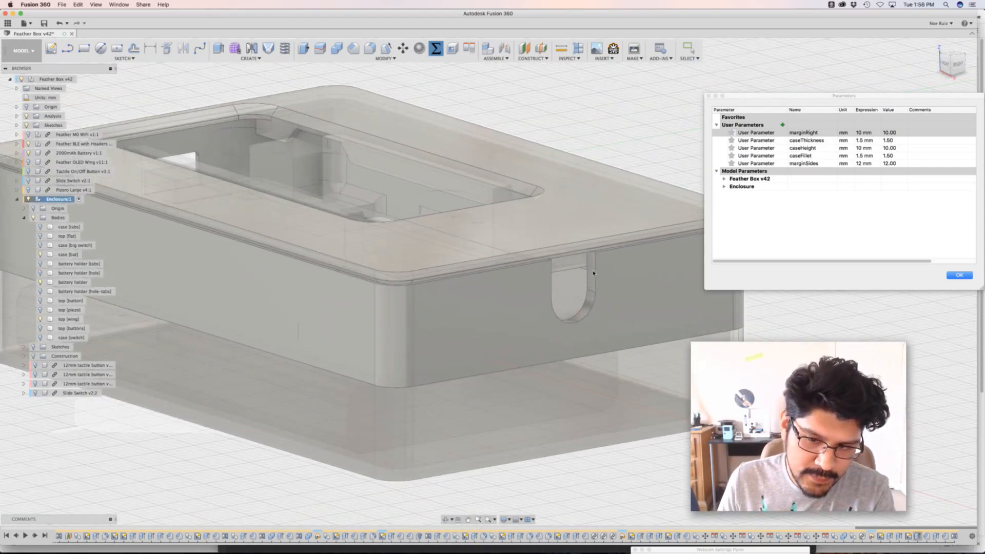
scroll(593, 271, "down", 3)
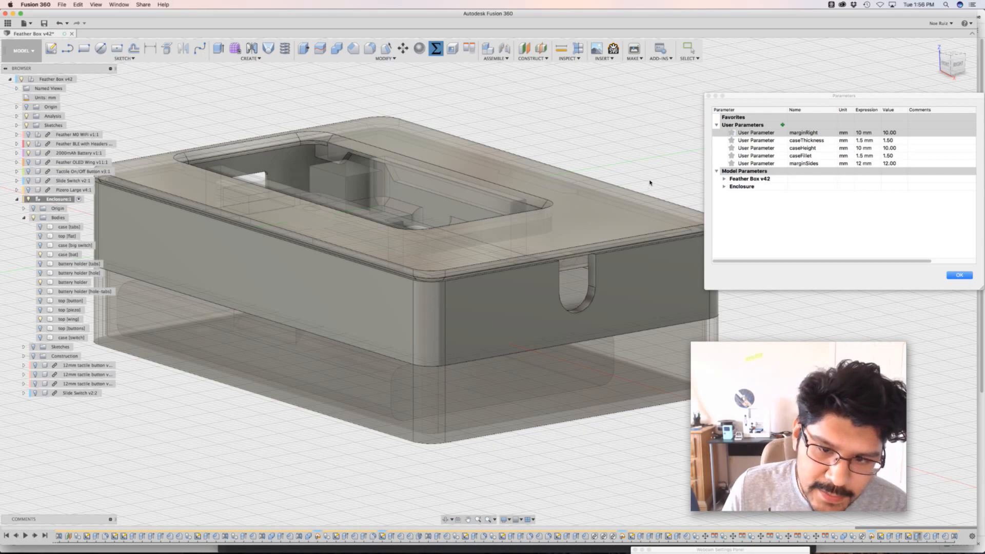
middle_click_drag(612, 146, 642, 171, "shift")
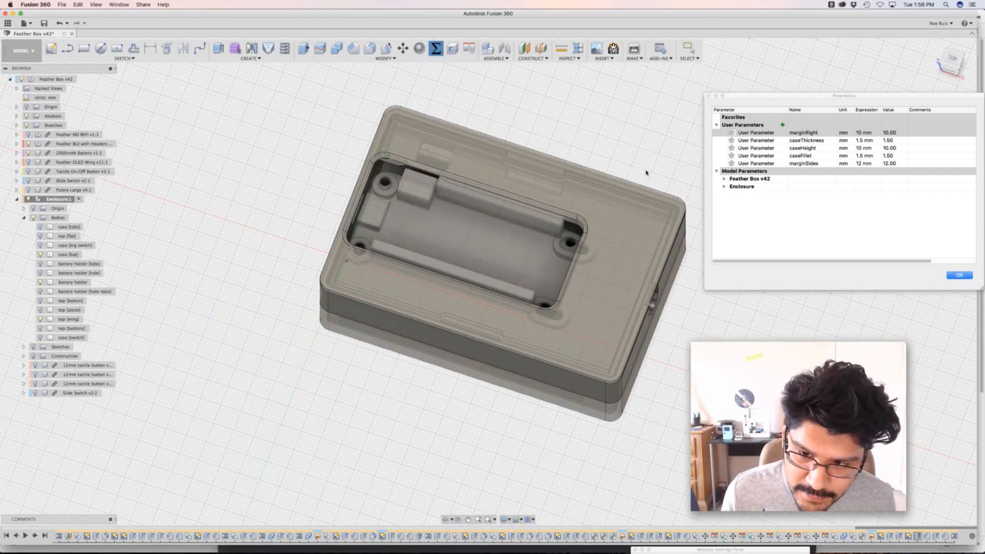
Set the user parameter marginRight to 2 mm
left_click(863, 133)
key("BackSpace")
type("2")
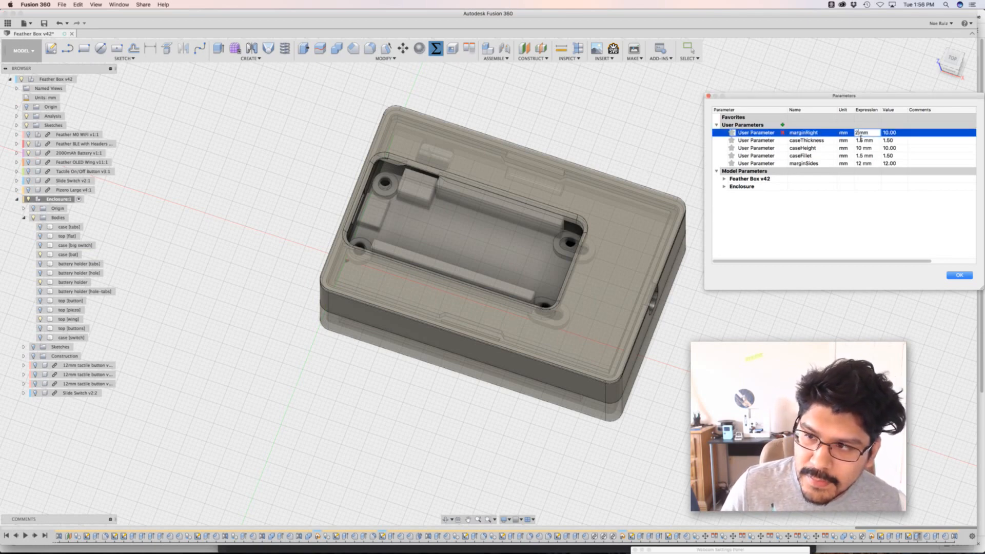
key("Return")
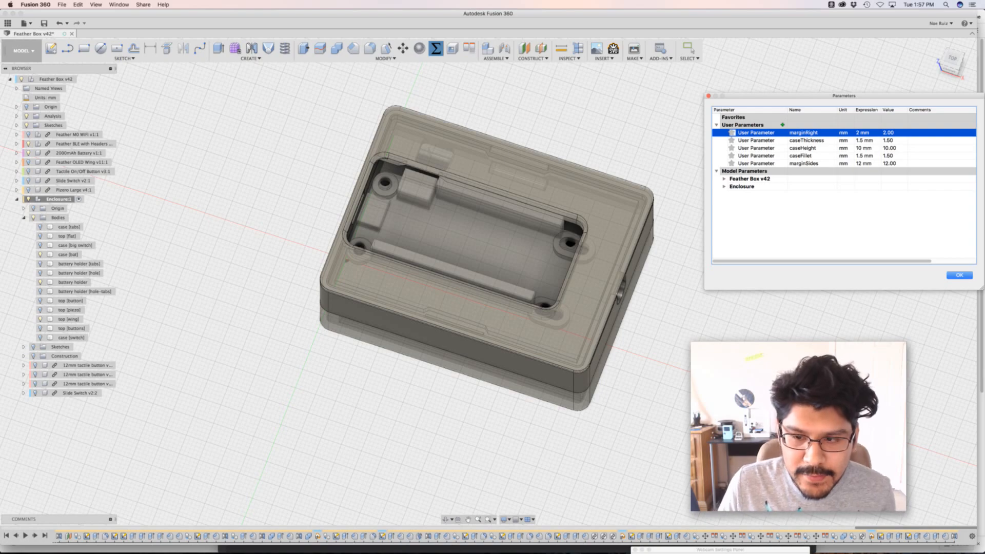
Examine the resized enclosure's end wall and side margins at an angle and from above
middle_click_drag(585, 329, 591, 282, "shift")
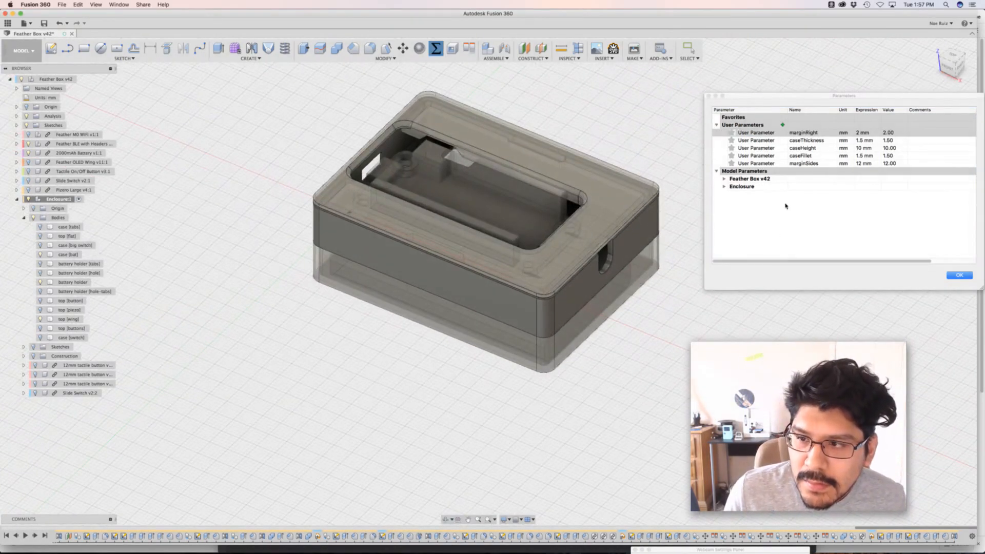
middle_click_drag(651, 162, 659, 180, "shift")
mouse_move(805, 167)
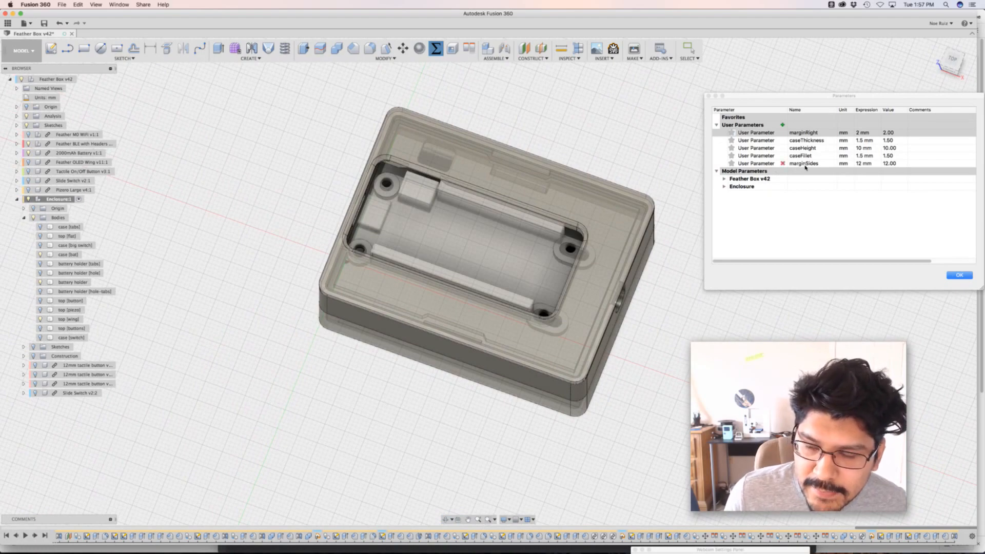
middle_click_drag(675, 379, 656, 361, "shift")
scroll(568, 263, "up", 4)
scroll(569, 263, "down", 2)
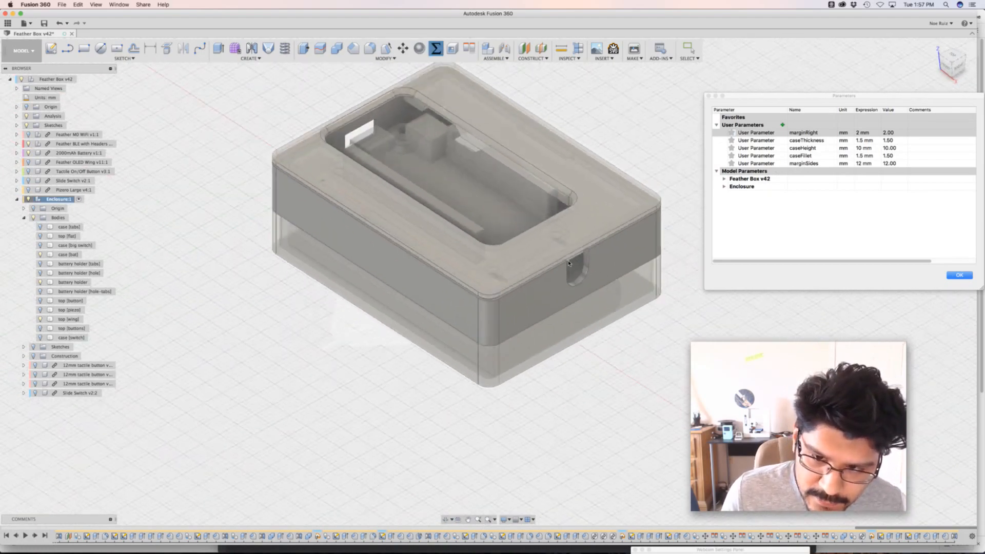
Examine the enclosure's margins, top opening and internal battery holder from directly above and at an angle
middle_click_drag(569, 264, 671, 125, "shift")
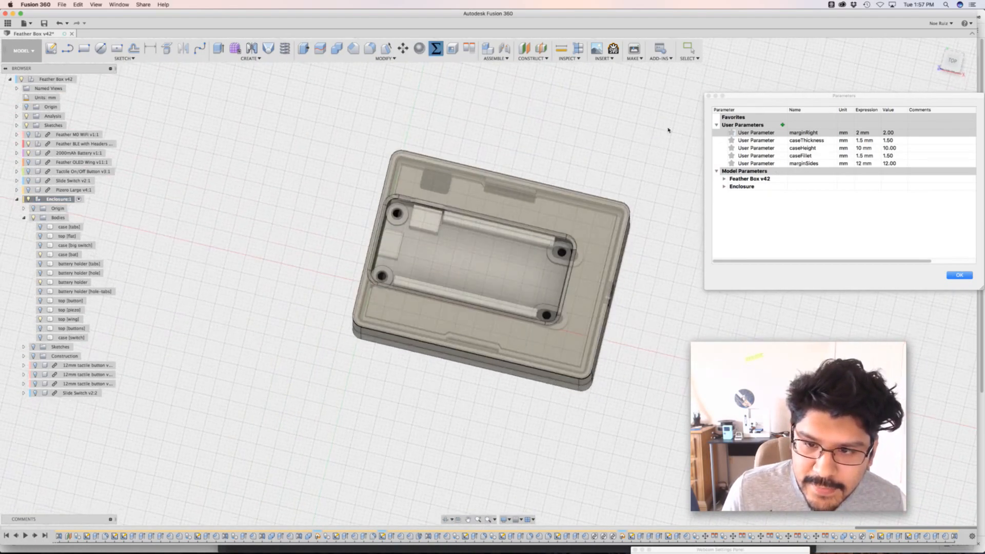
left_click(949, 57)
scroll(524, 208, "up", 5)
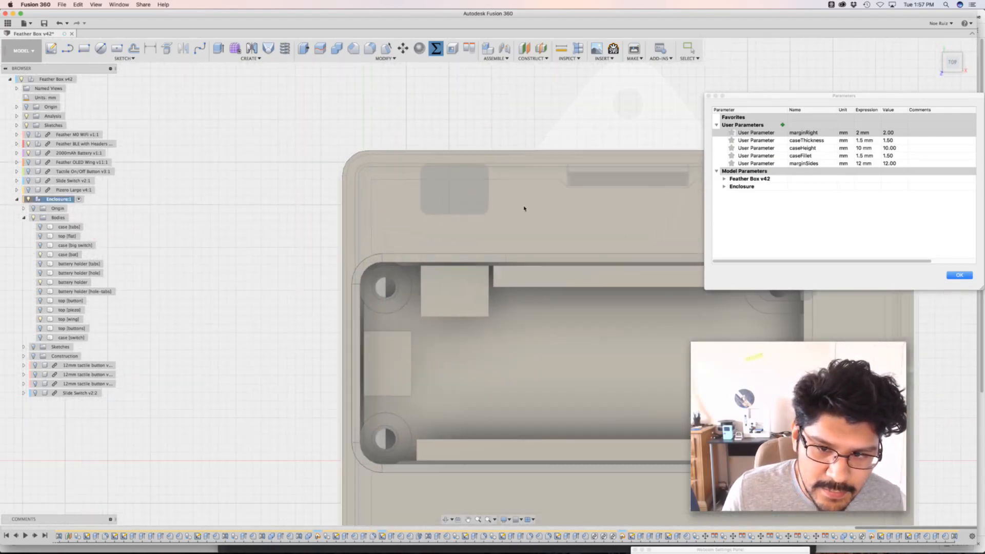
middle_click_drag(524, 208, 396, 193)
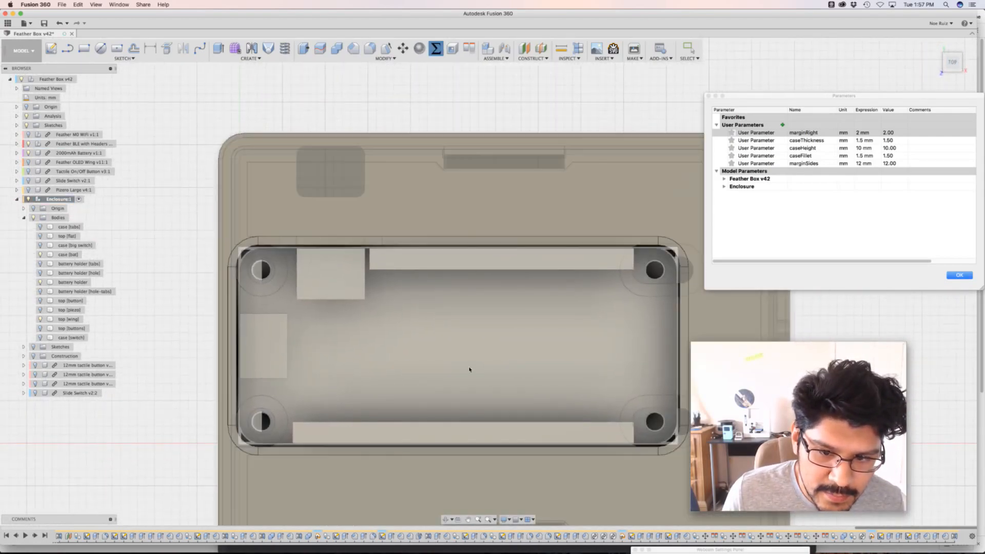
middle_click_drag(469, 371, 473, 248)
key("super+Tab")
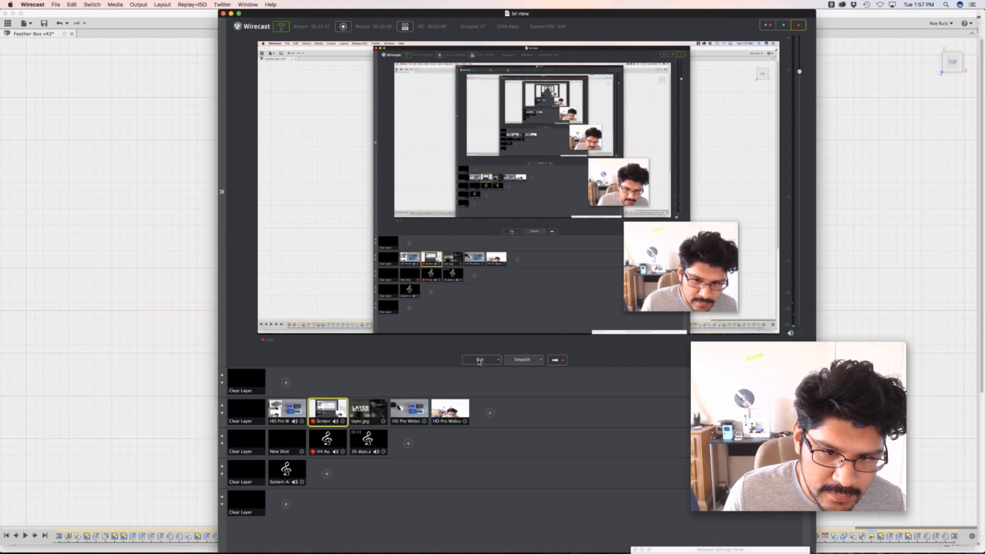
key("super+Tab")
scroll(627, 378, "down", 5)
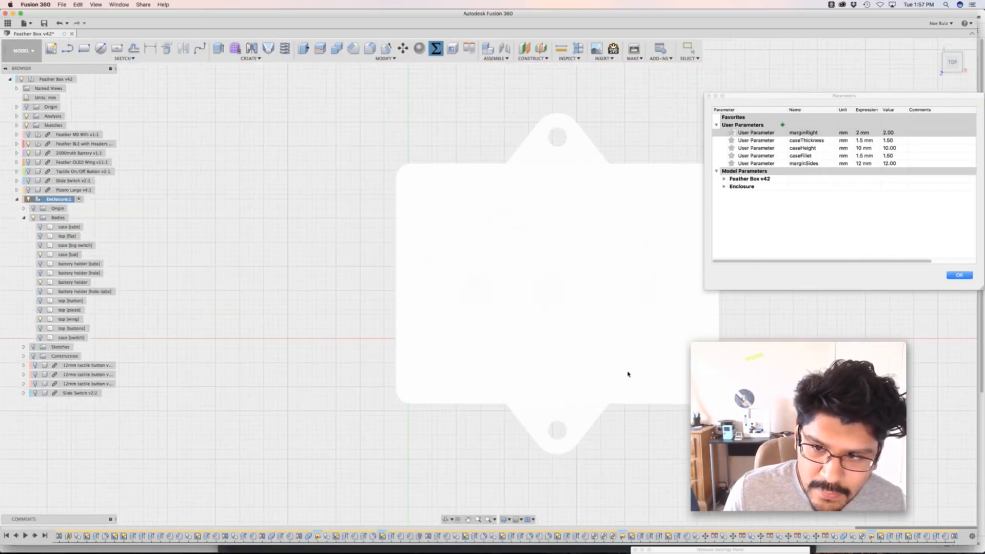
middle_click_drag(627, 375, 583, 327, "shift")
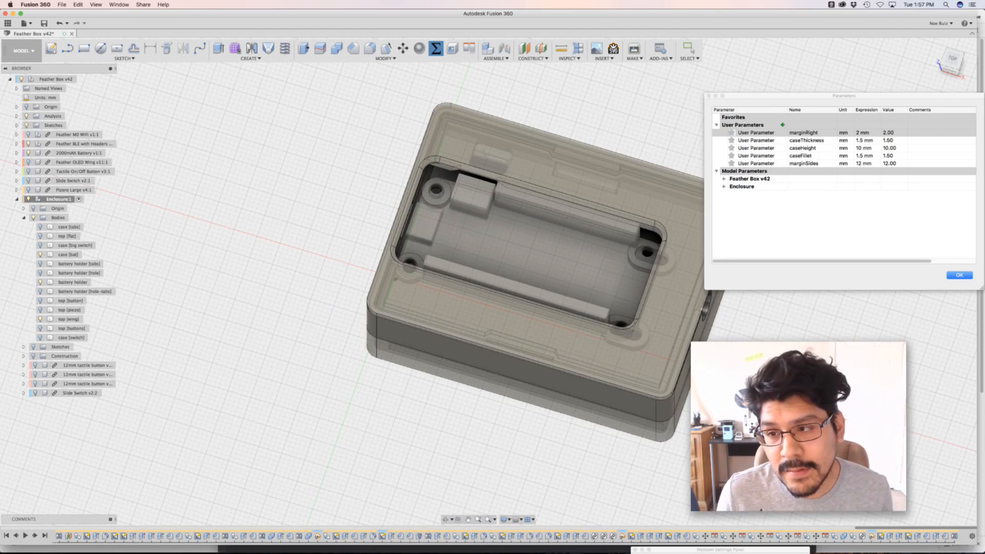
Set the user parameter marginSides to 20 mm
double_click(864, 164)
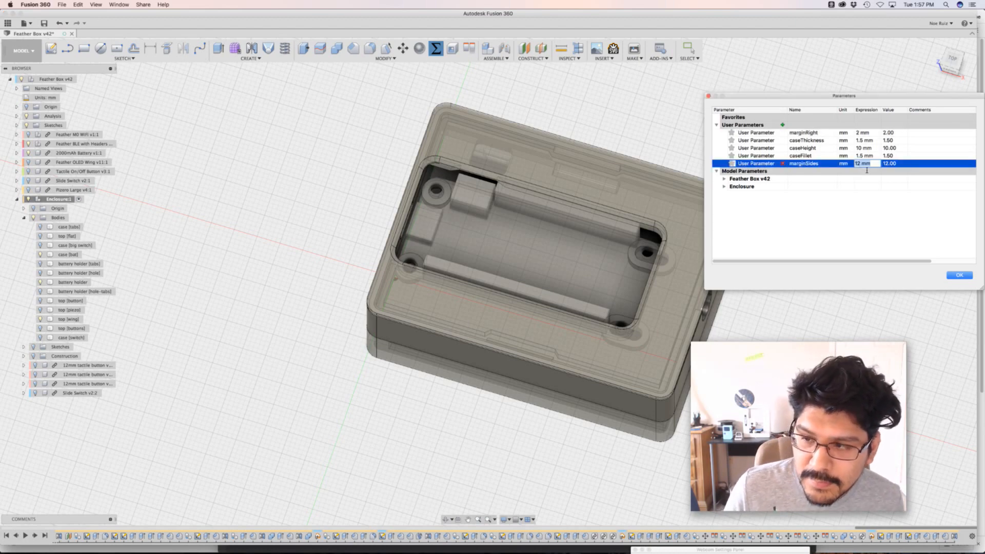
key("Left")
key("Delete")
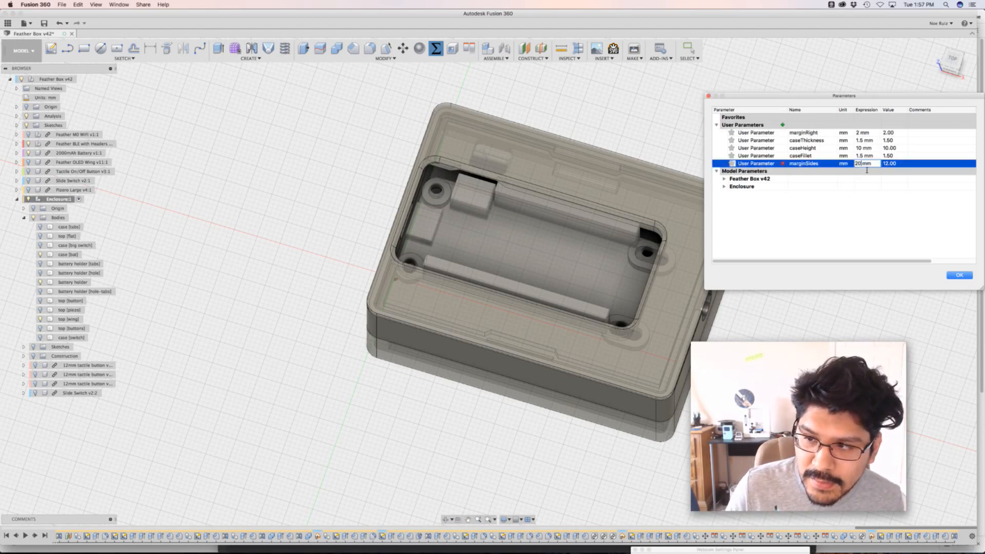
type("0")
key("Return")
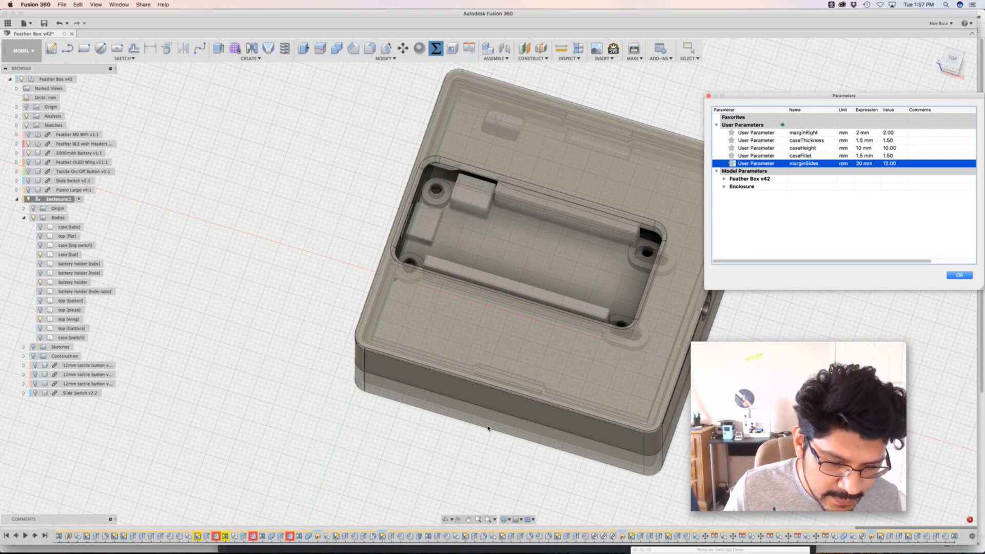
Set the user parameter marginSides to 12 mm and accept the parameter changes
middle_click_drag(785, 487, 686, 443, "shift")
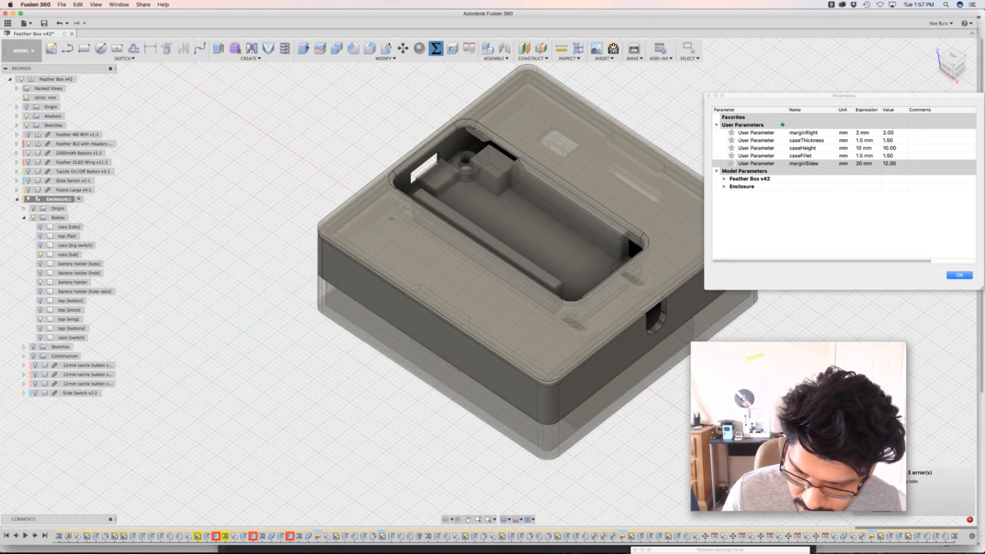
middle_click_drag(683, 431, 548, 418, "shift")
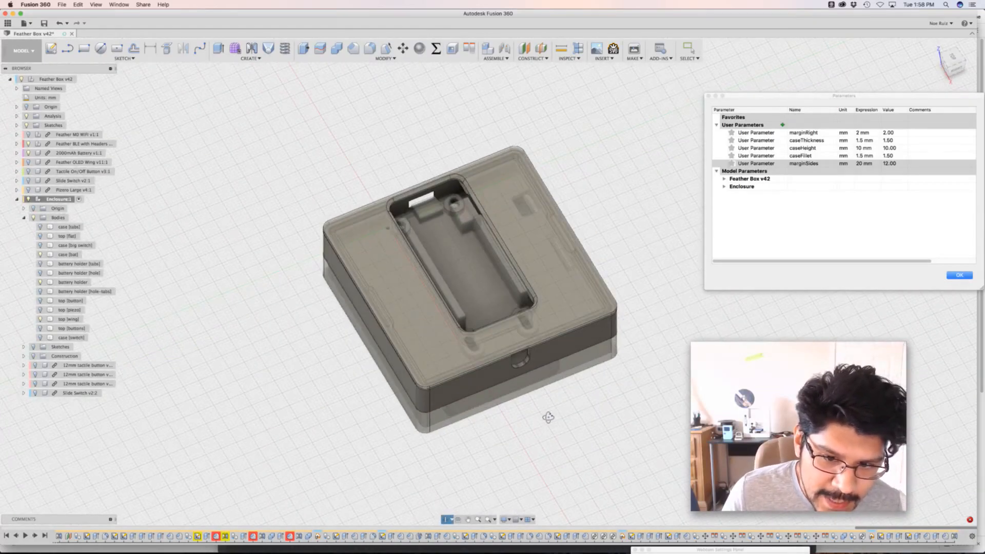
scroll(502, 402, "up", 5)
scroll(461, 403, "down", 5)
scroll(334, 397, "down", 3)
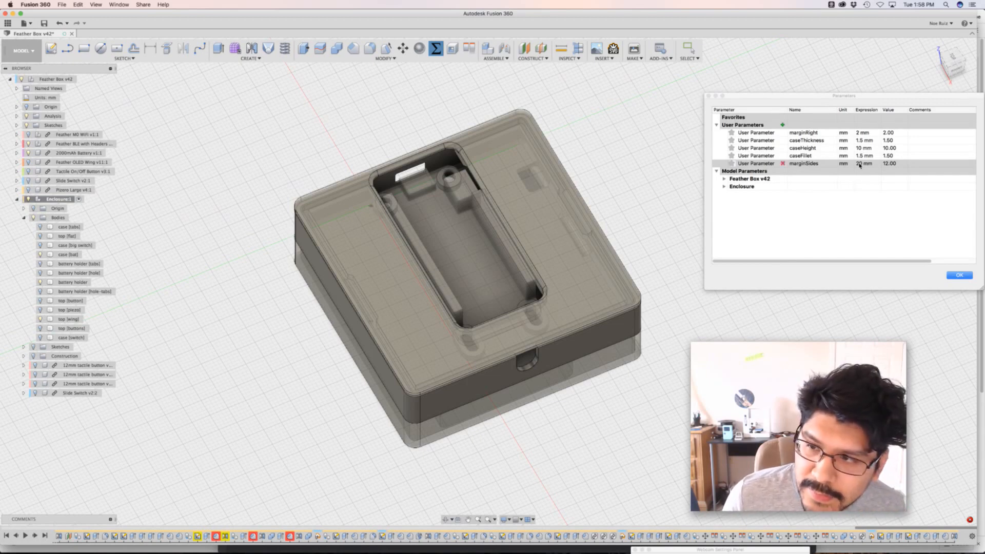
left_click(864, 165)
left_click(861, 167)
type("12")
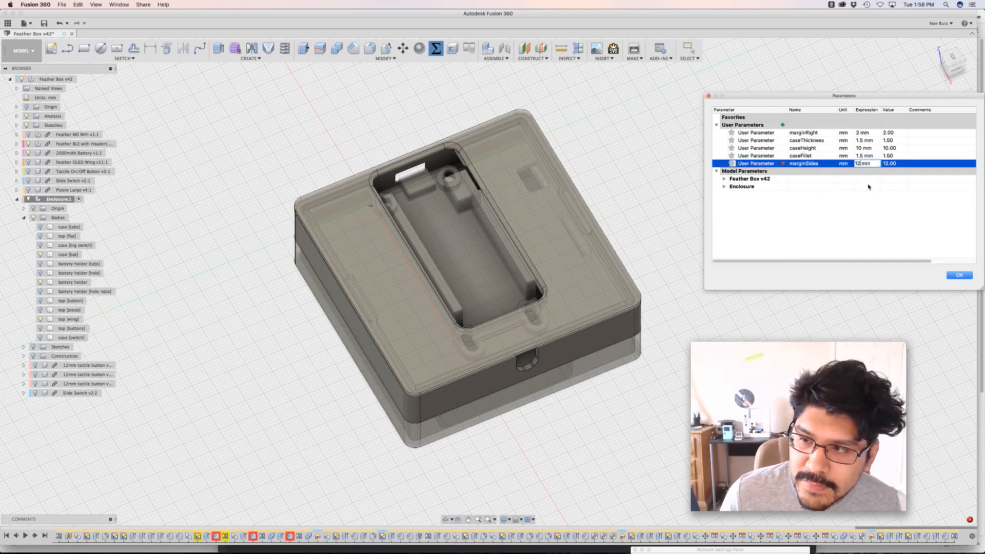
key("Return")
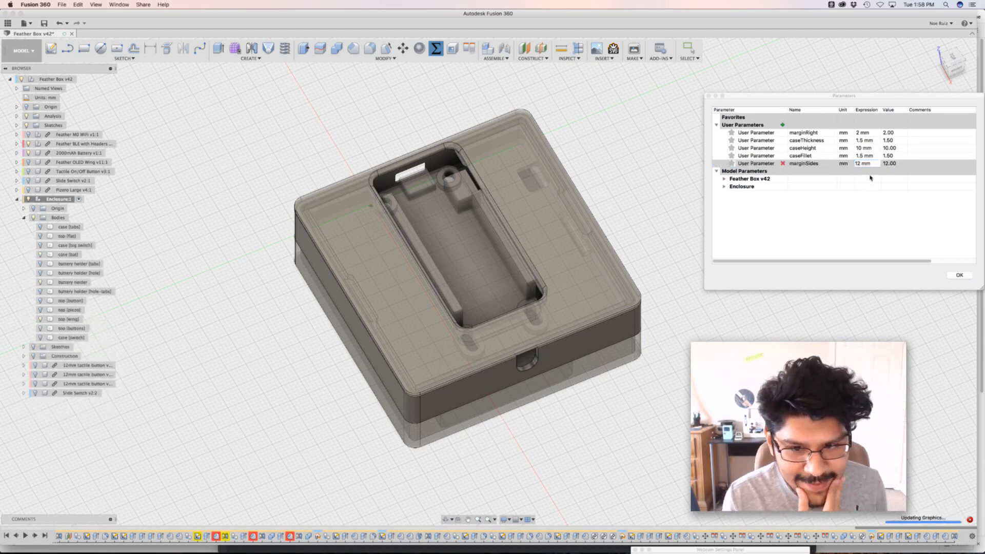
left_click(966, 277)
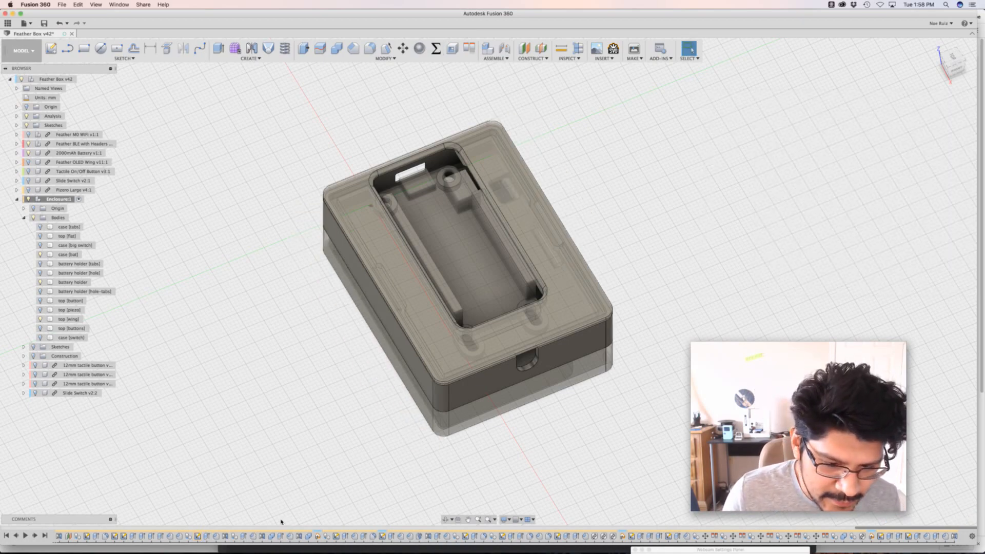
Examine the enclosure at an angle and look back through the earlier features in its timeline
scroll(412, 412, "up", 2)
scroll(354, 389, "down", 3)
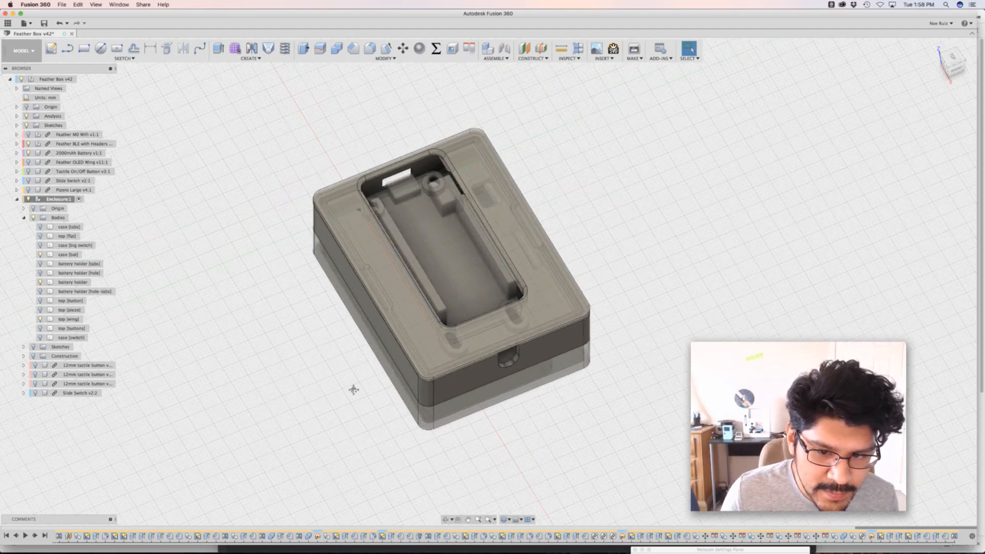
middle_click_drag(353, 389, 367, 407, "shift")
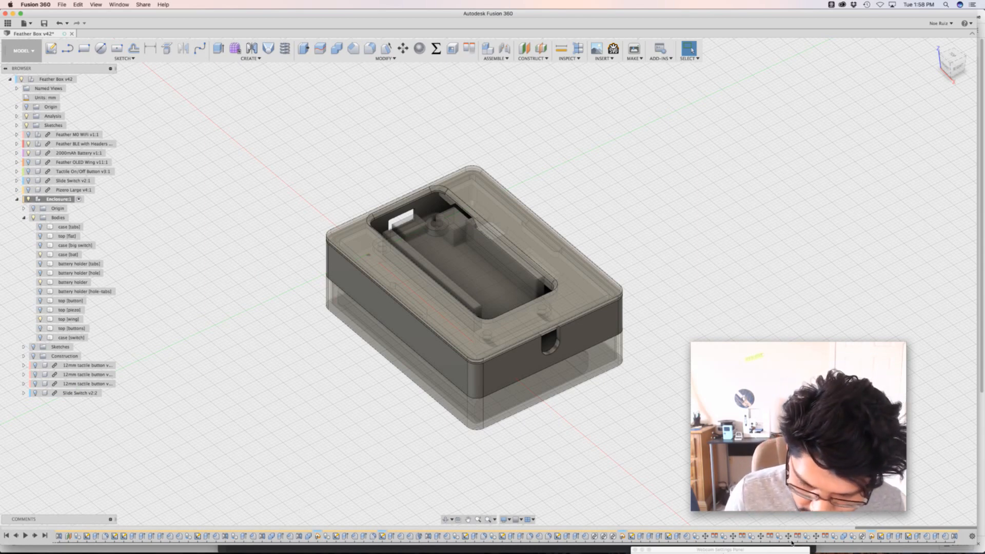
left_click_drag(909, 526, 893, 509)
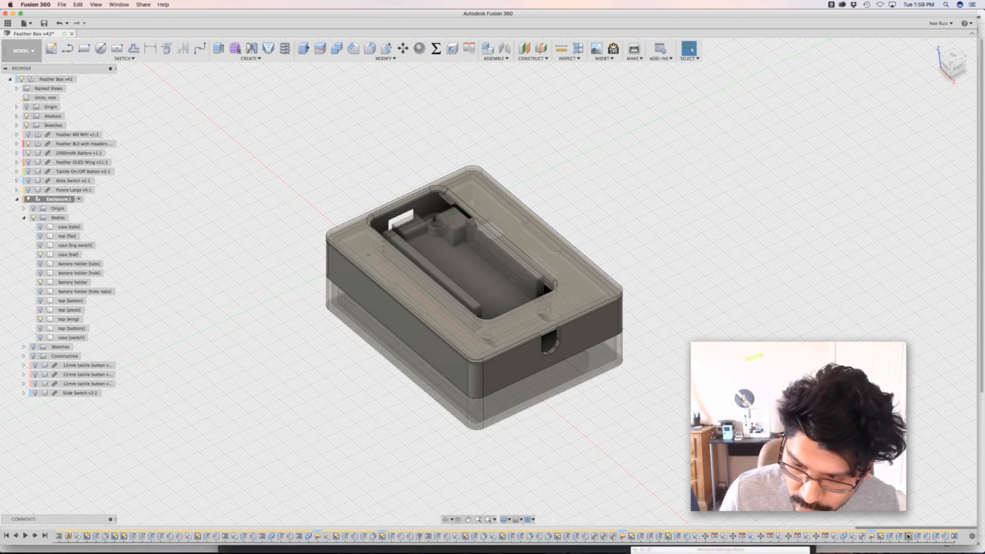
left_click_drag(880, 526, 543, 537)
scroll(542, 537, "right", 3)
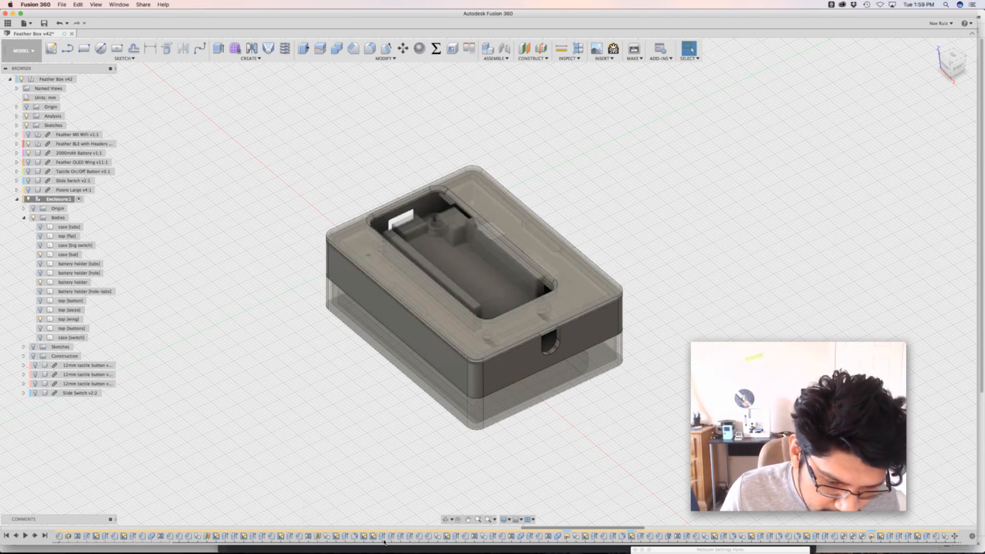
scroll(534, 536, "left", 5)
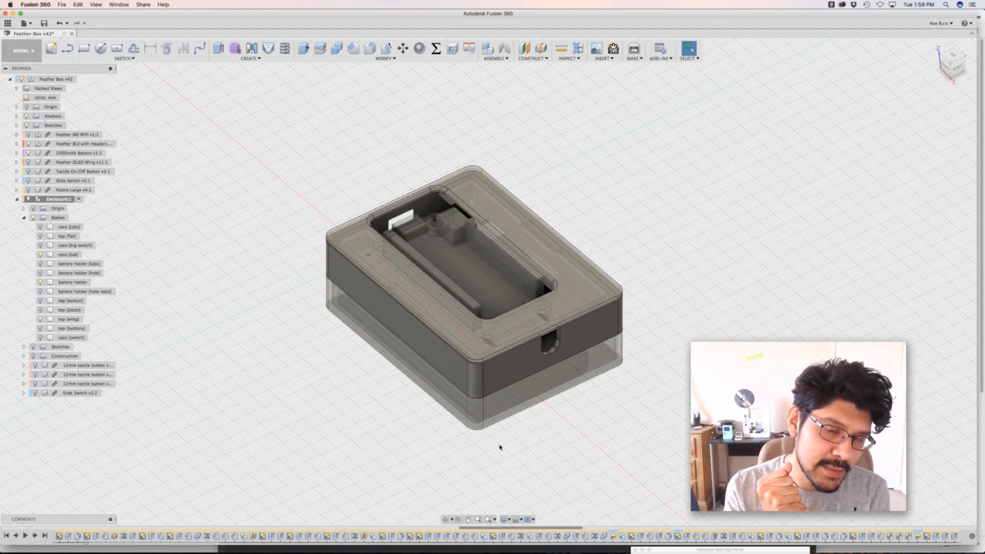
middle_click_drag(502, 449, 410, 329, "shift")
key("super+Tab")
key("Escape")
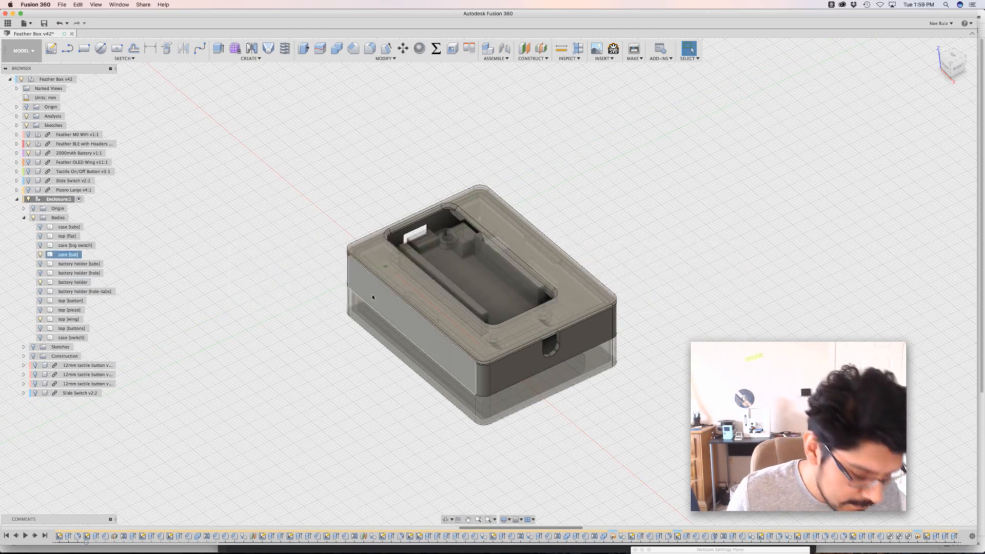
left_click(418, 310)
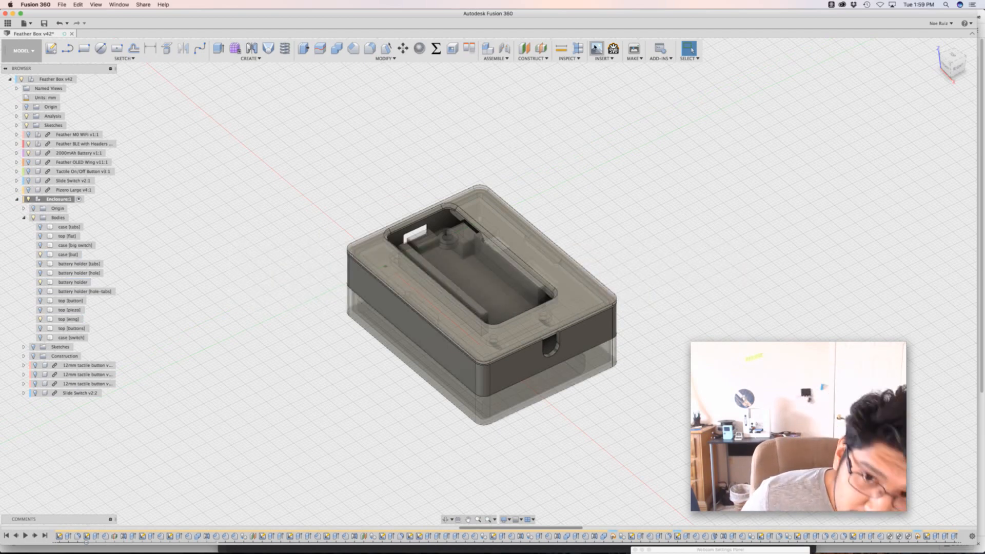
Review the list of user parameters against a close view of the enclosure's walls and filleted edges
left_click(436, 50)
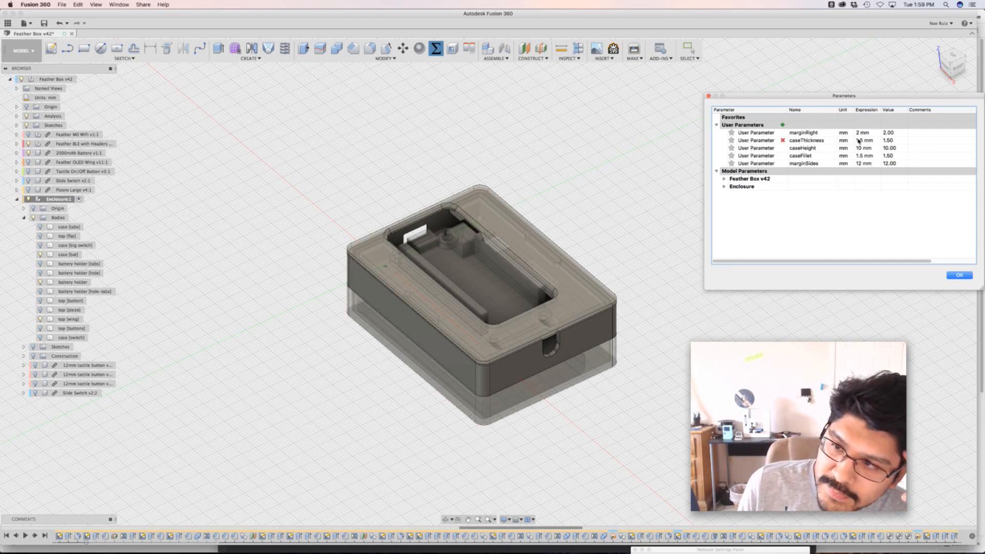
scroll(622, 321, "up", 5)
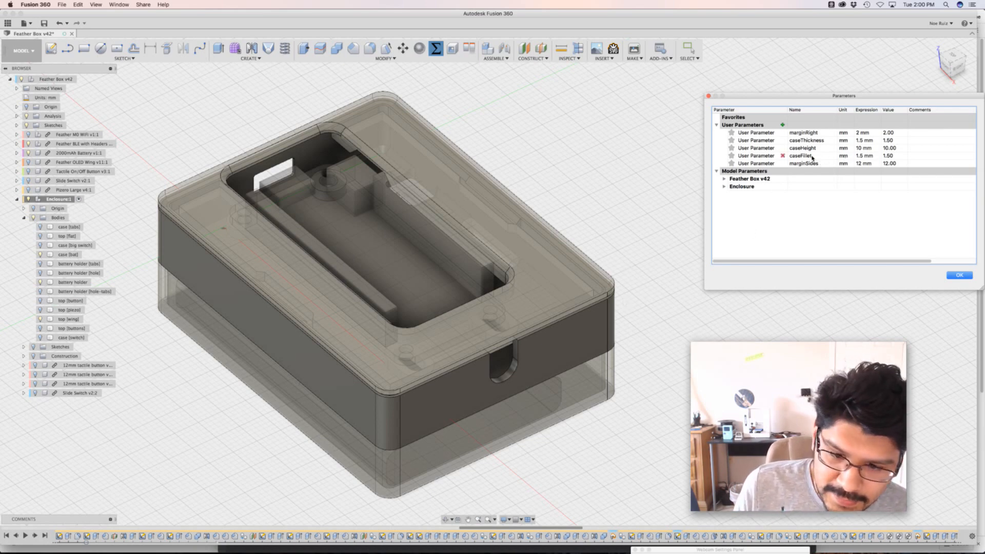
scroll(384, 411, "up", 5)
scroll(380, 414, "down", 3)
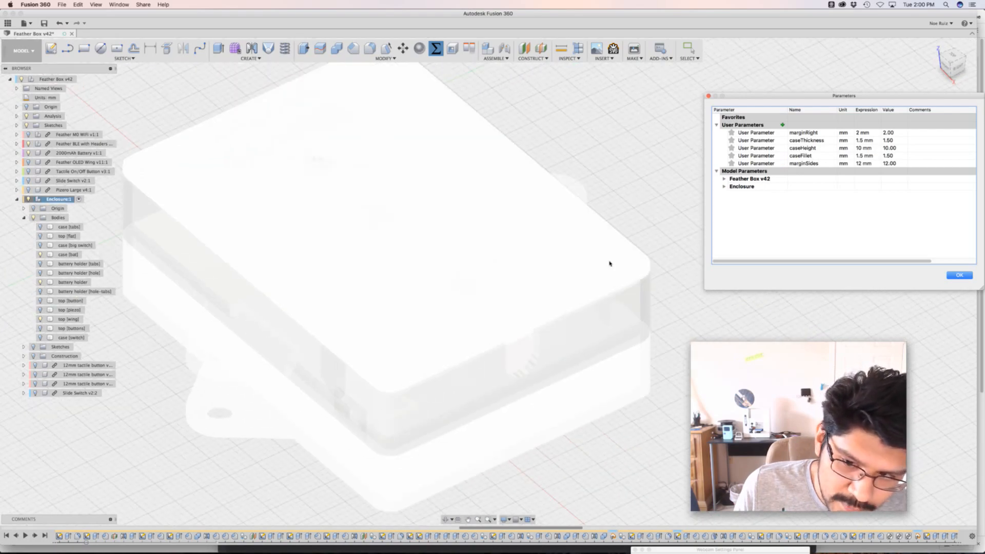
scroll(363, 180, "up", 4)
scroll(364, 182, "down", 5)
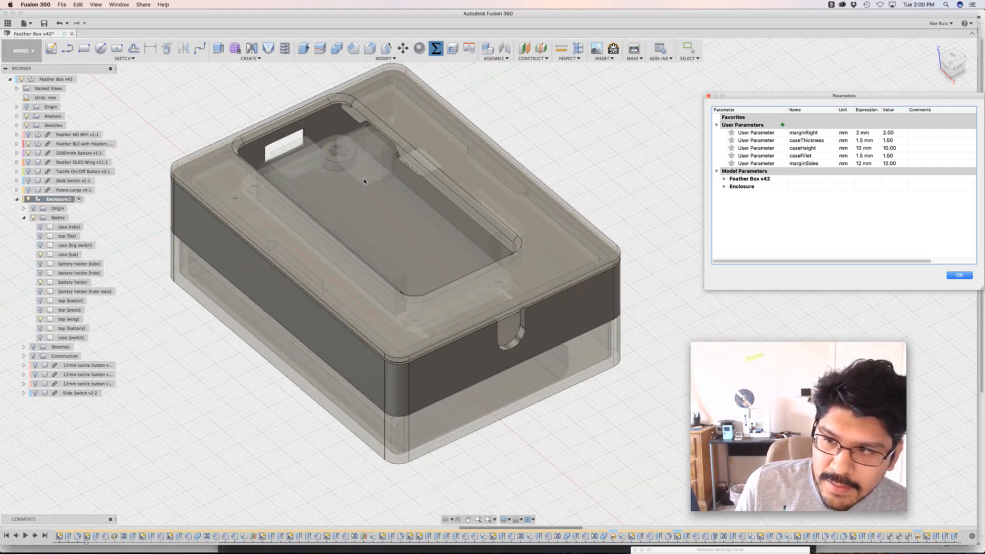
left_click(958, 276)
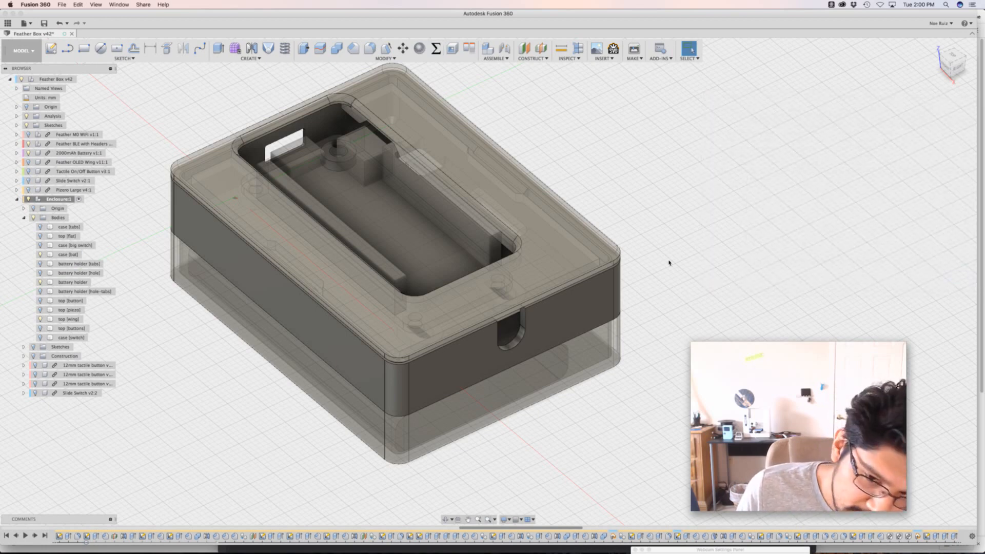
Switch to Wirecast and put the HD Pro Webcam shot next to layer.jpg on air
middle_click_drag(669, 263, 765, 308)
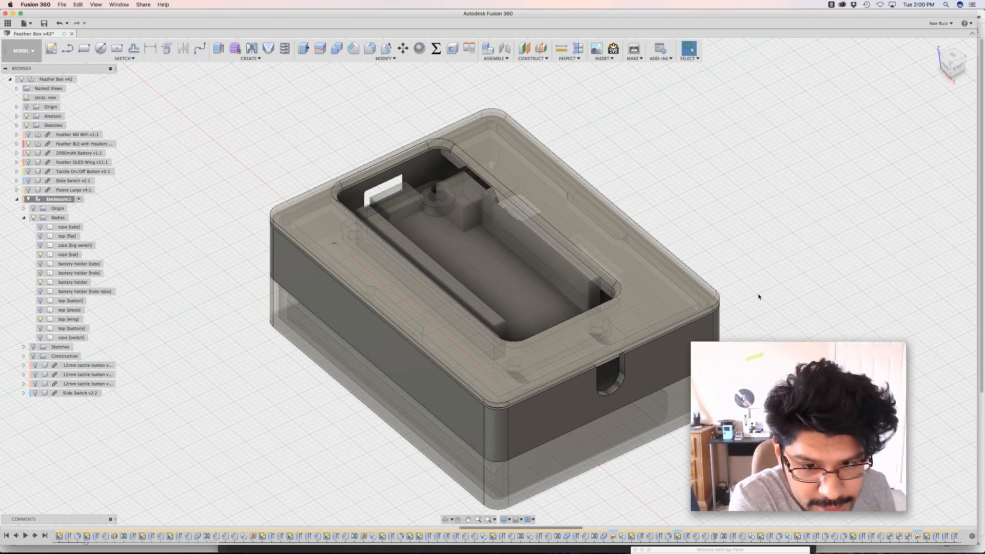
key("super+Tab")
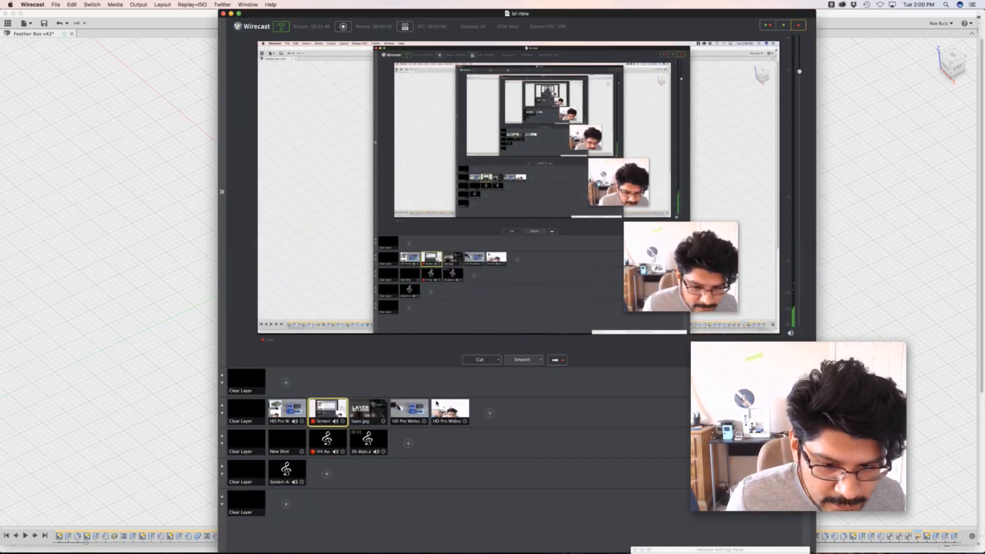
left_click(409, 410)
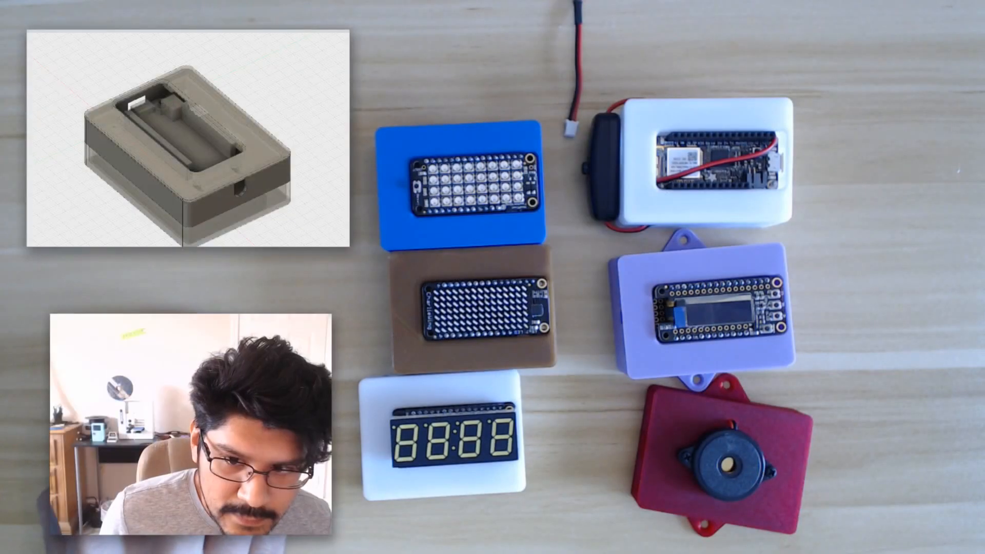